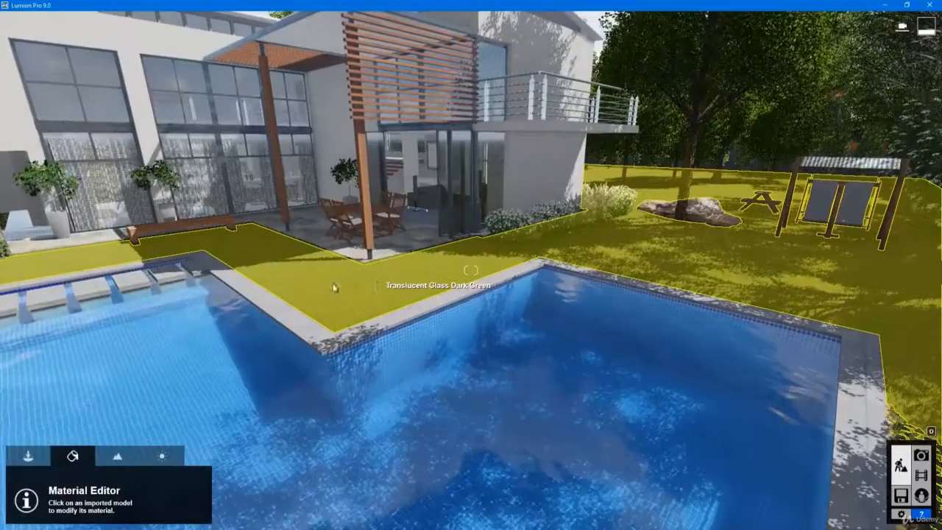
Step: Assign the Wild Grass 01 3D grass material from the Nature library to the lawn around the pool
click(357, 282)
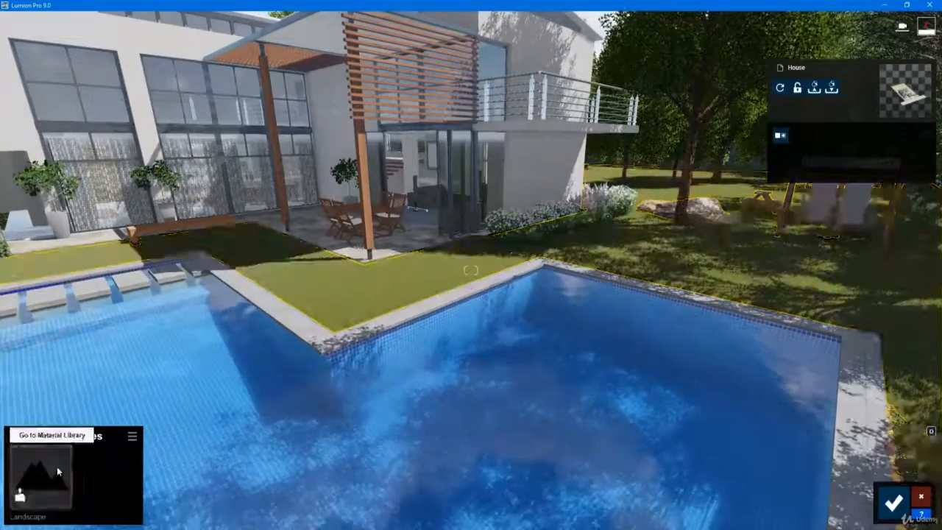
click(57, 466)
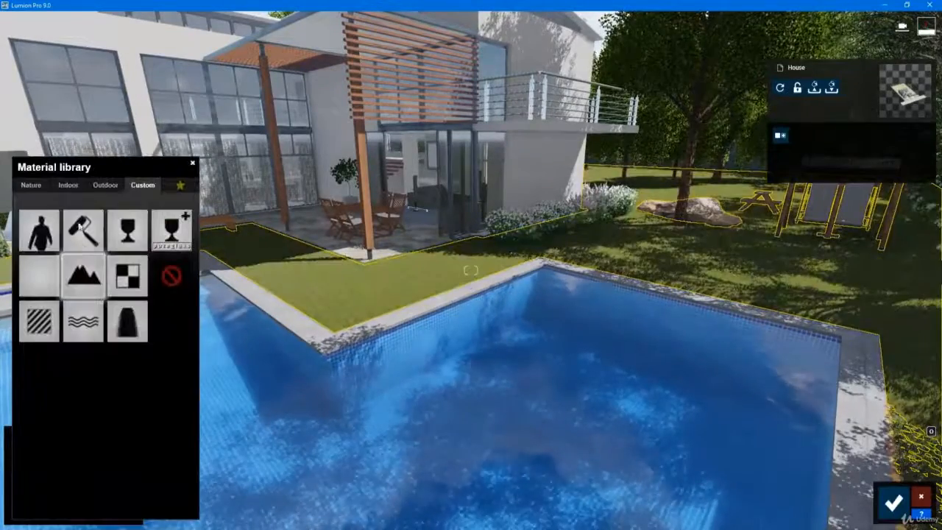
click(30, 185)
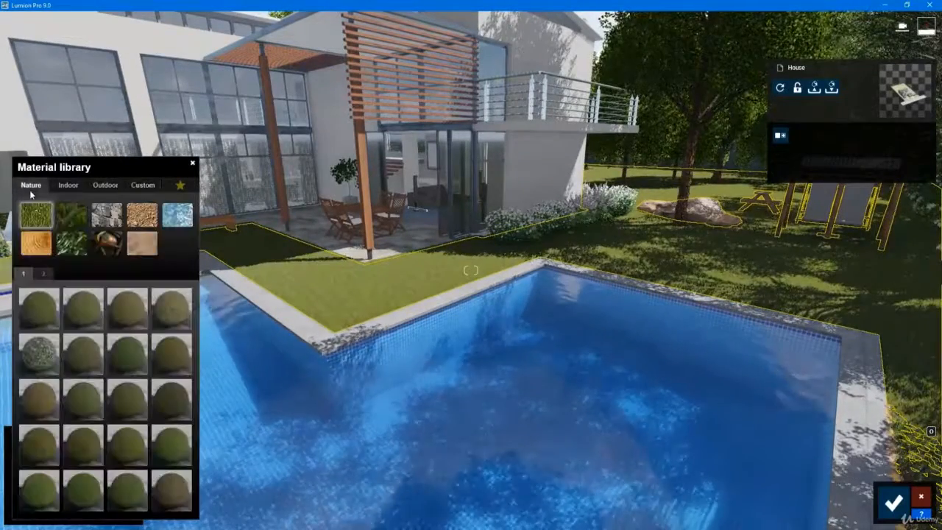
click(65, 224)
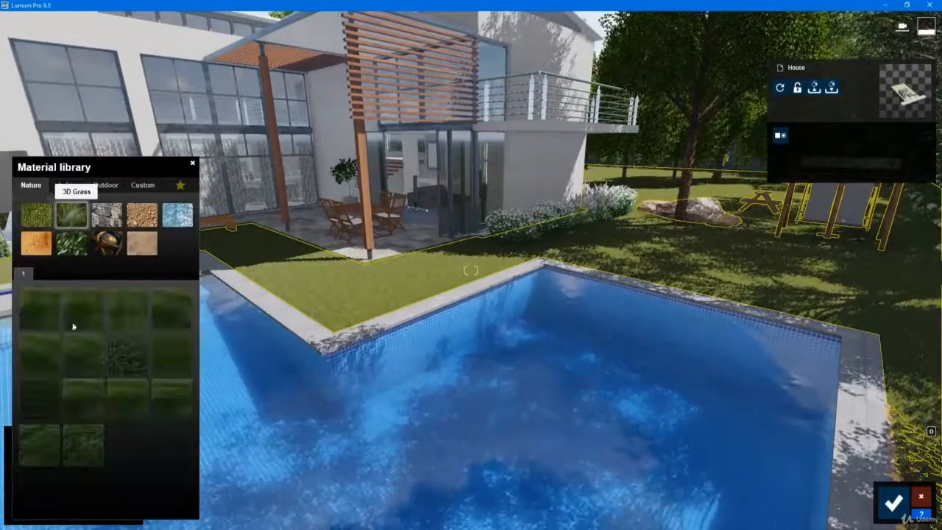
click(47, 444)
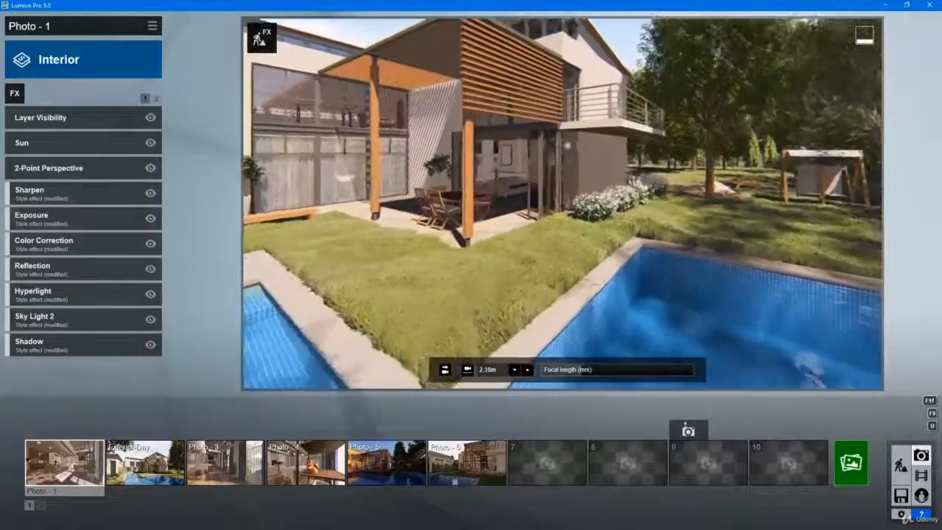
Step: Edit the lawn's Wild Grass 01 material with photo effects shown, reducing the grass length to about half and lowering the grass size
middle_drag(629, 329, 623, 272)
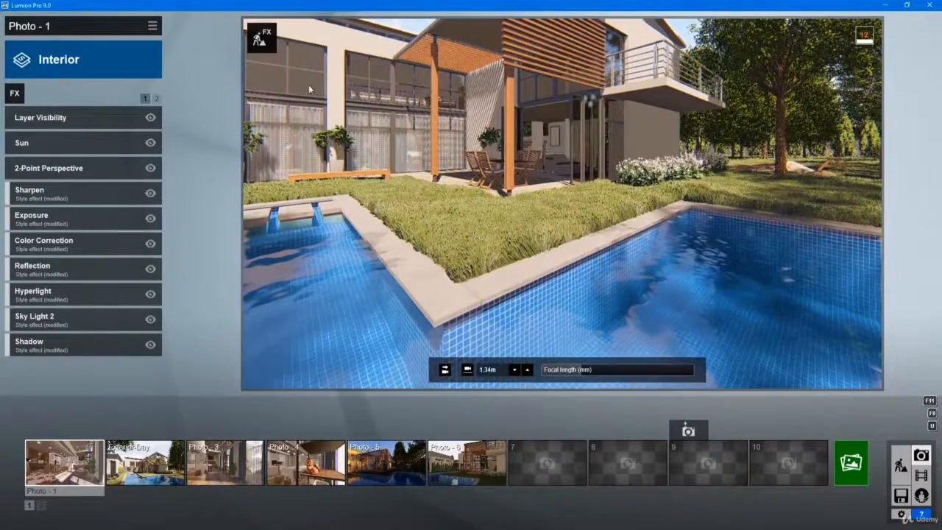
click(264, 43)
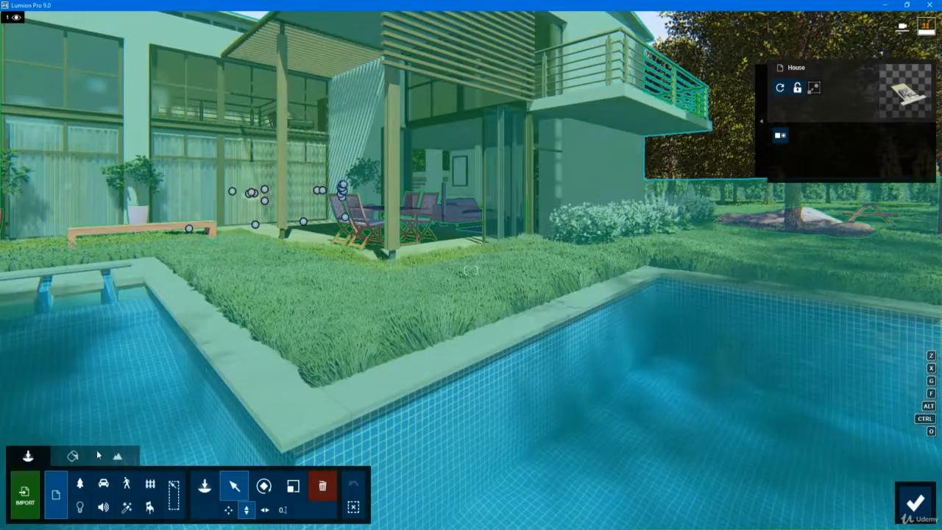
click(73, 456)
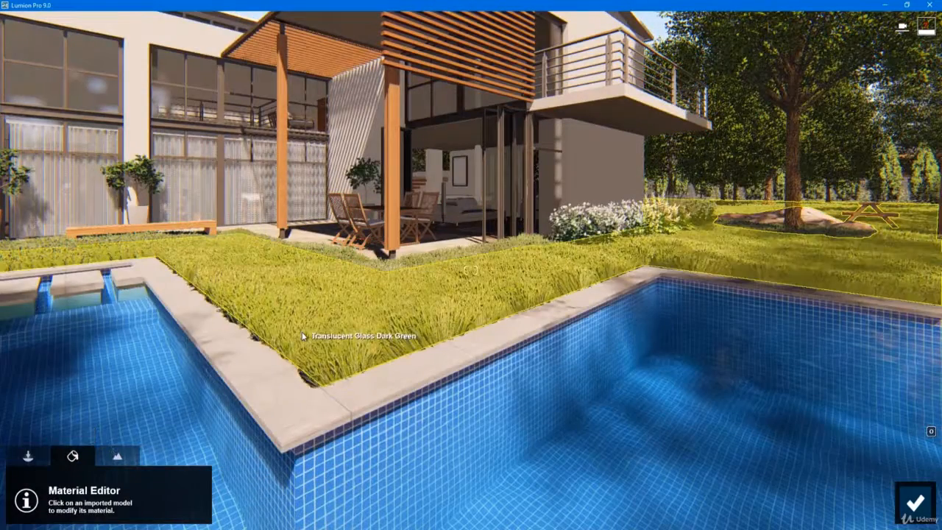
click(301, 341)
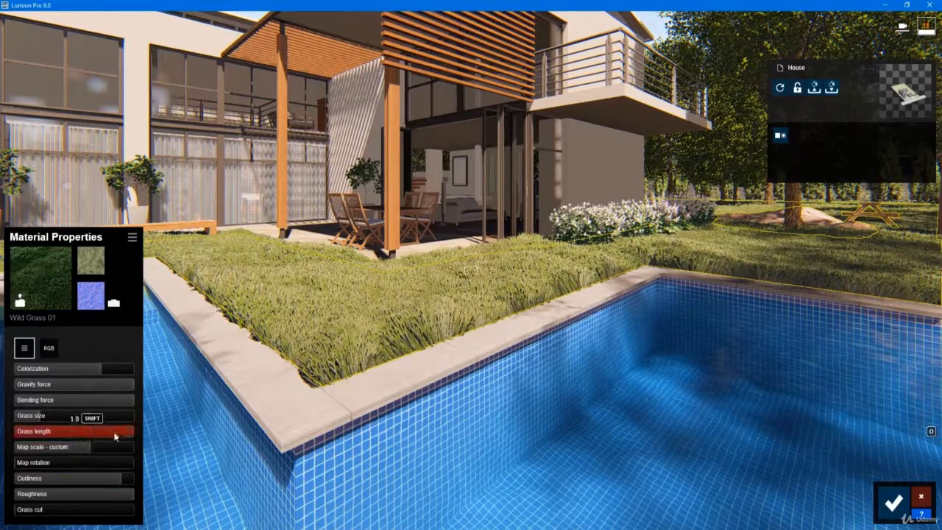
drag(120, 434, 72, 445)
drag(35, 417, 28, 420)
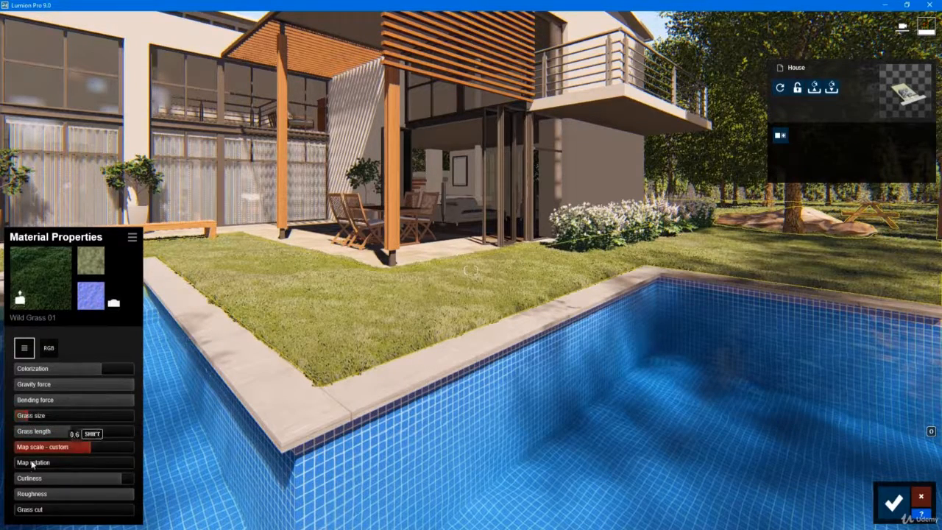
Step: Reduce the lawn's curliness slightly, set its grass cut to 0.9, and save the changes to return to the photo
mouse_move(115, 479)
mouse_down()
mouse_move(44, 487)
mouse_move(126, 486)
mouse_up()
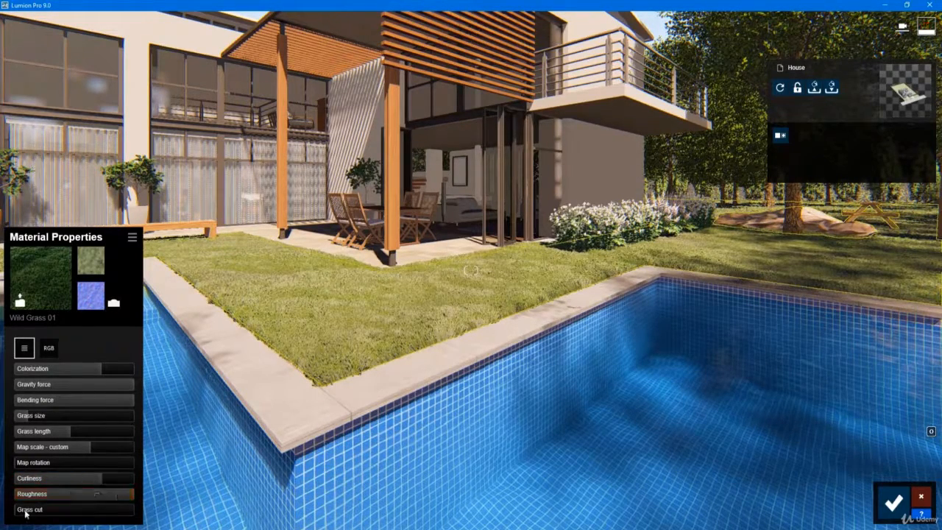
drag(87, 516, 122, 520)
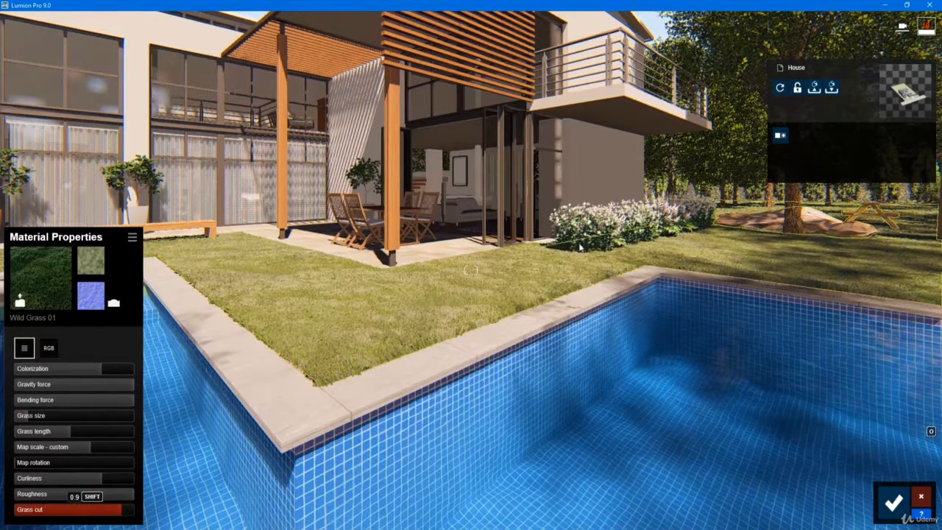
right_drag(472, 294, 464, 247)
key(s)
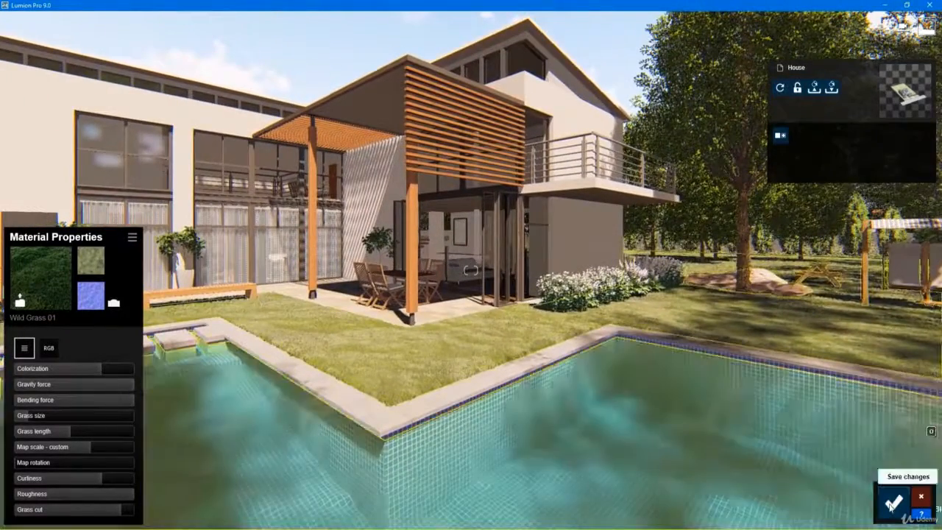
click(893, 504)
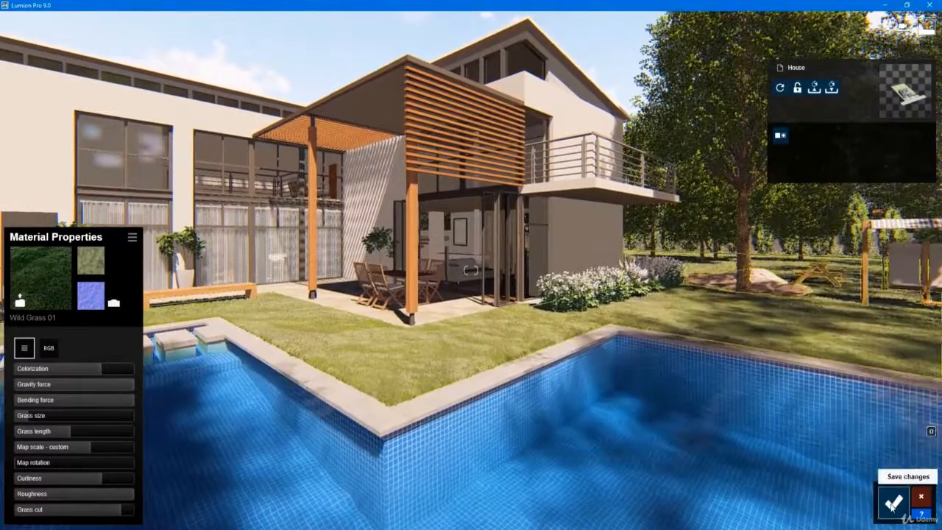
key(d)
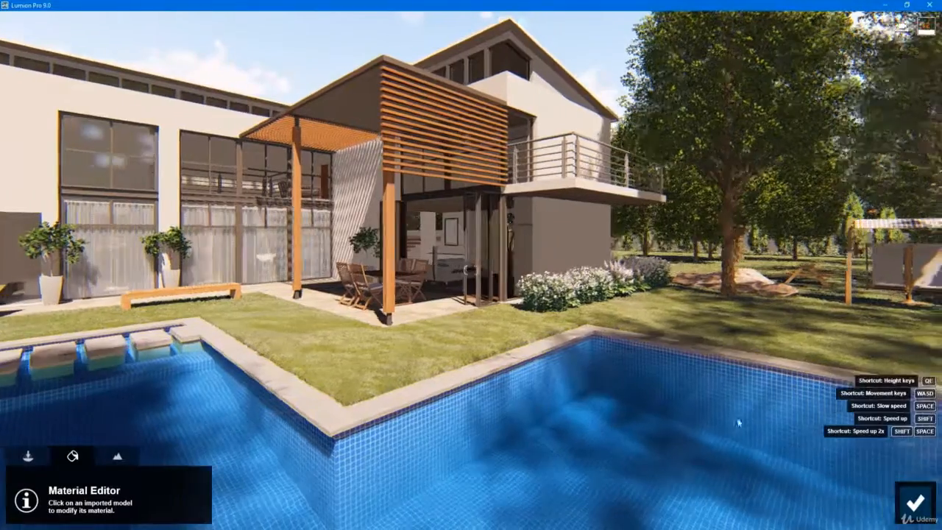
click(912, 503)
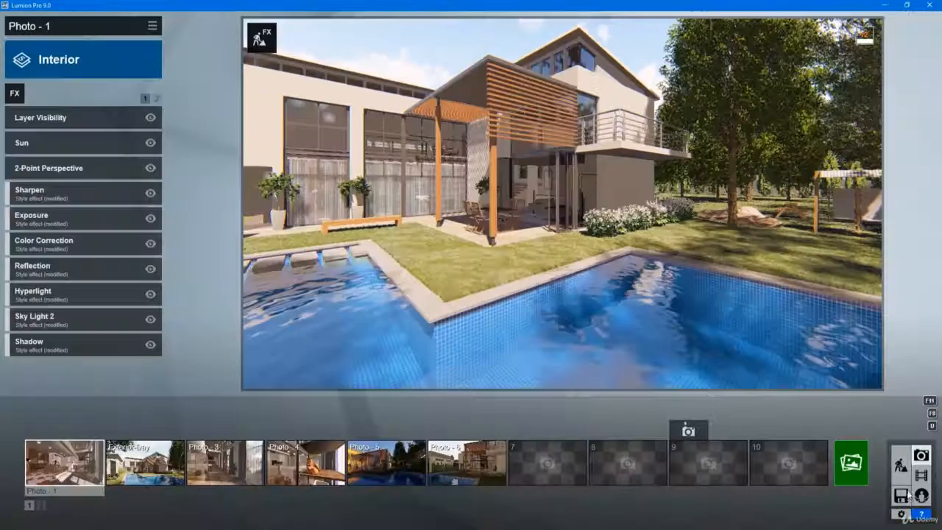
Step: Add the Real Skies effect to the Exterior-Day photo
click(145, 467)
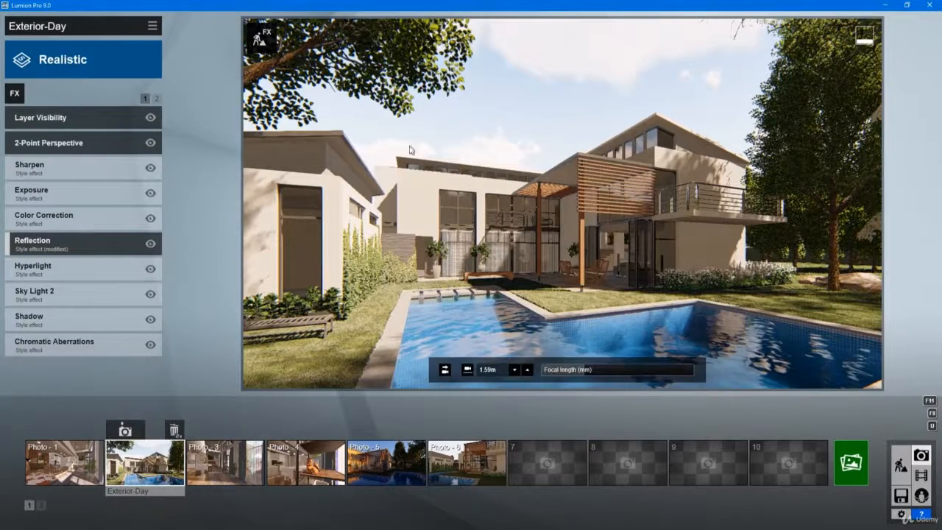
click(15, 93)
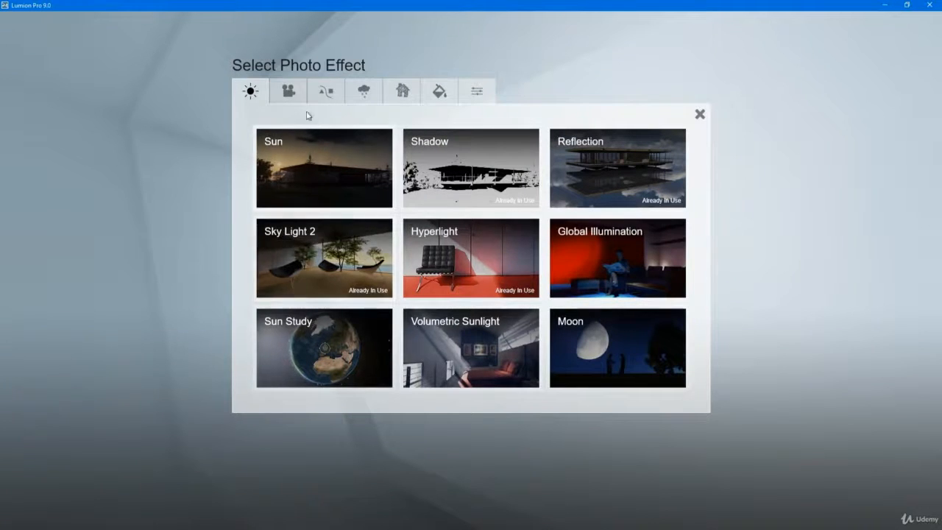
click(289, 90)
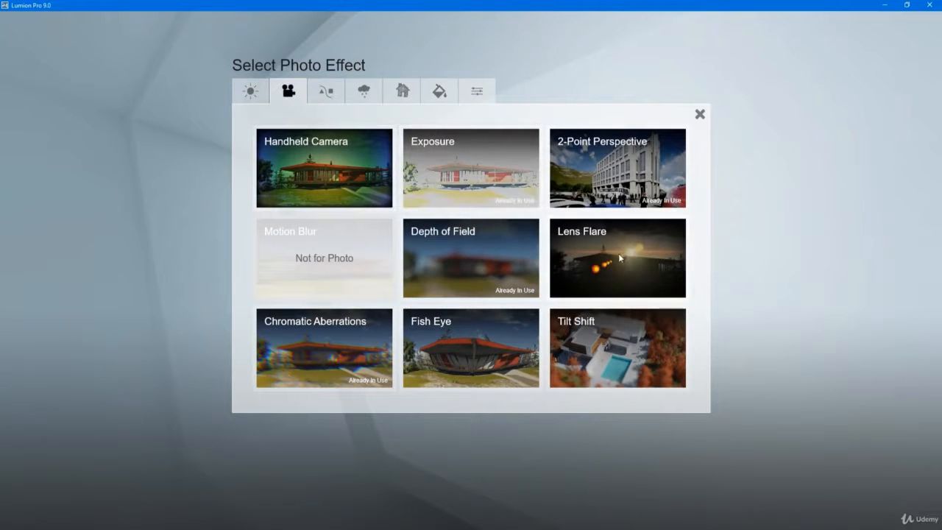
click(362, 95)
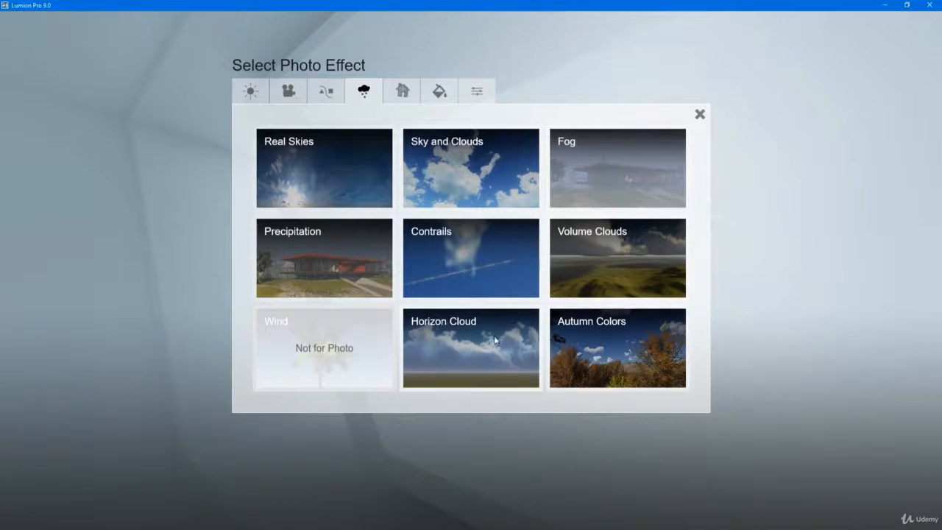
click(328, 167)
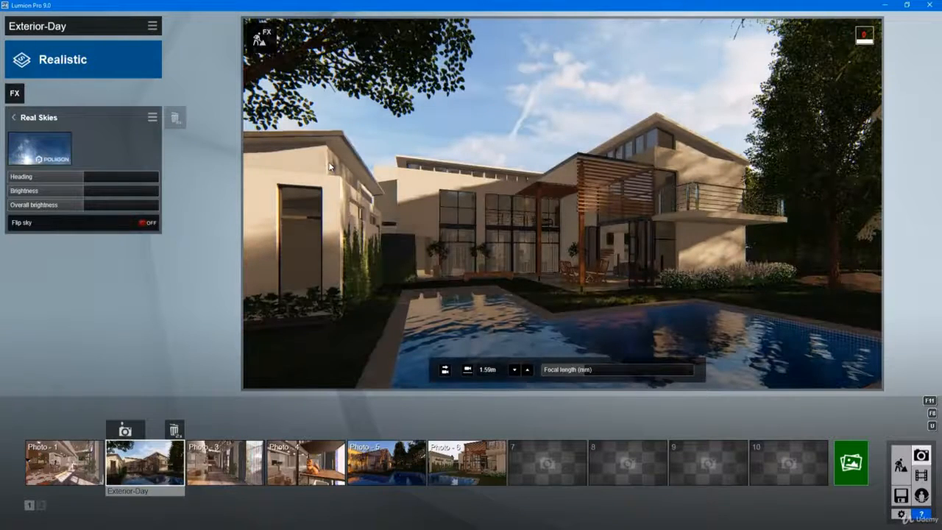
Step: Browse the Real Skies categories and choose the Cloudy 1 sky
click(34, 142)
click(317, 114)
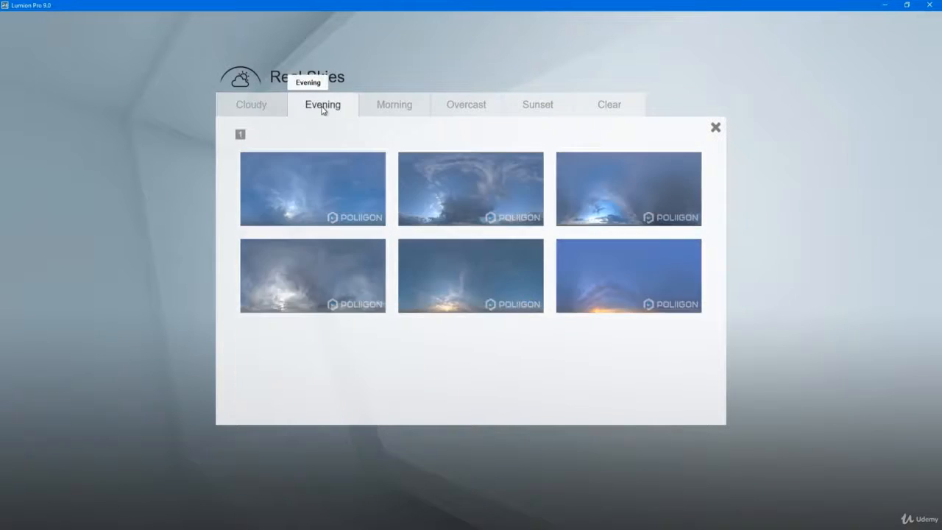
click(398, 109)
click(456, 107)
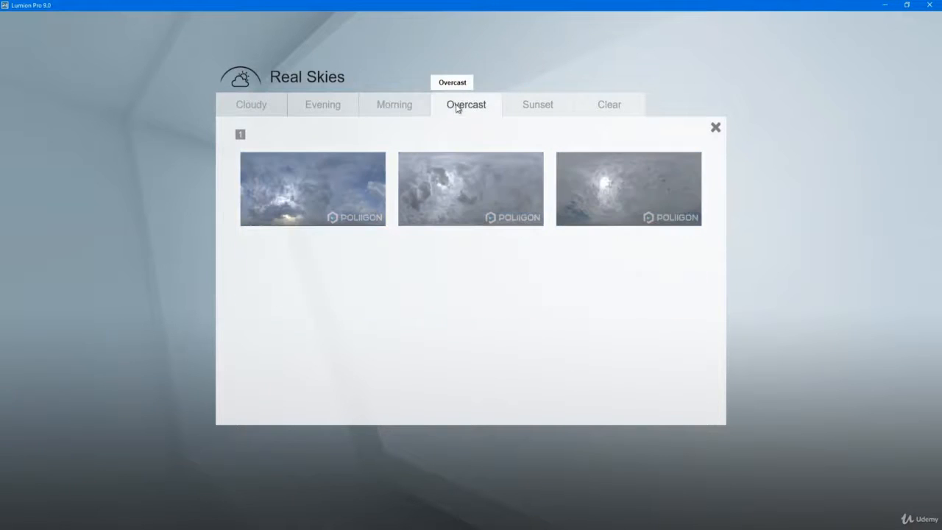
click(527, 106)
click(615, 111)
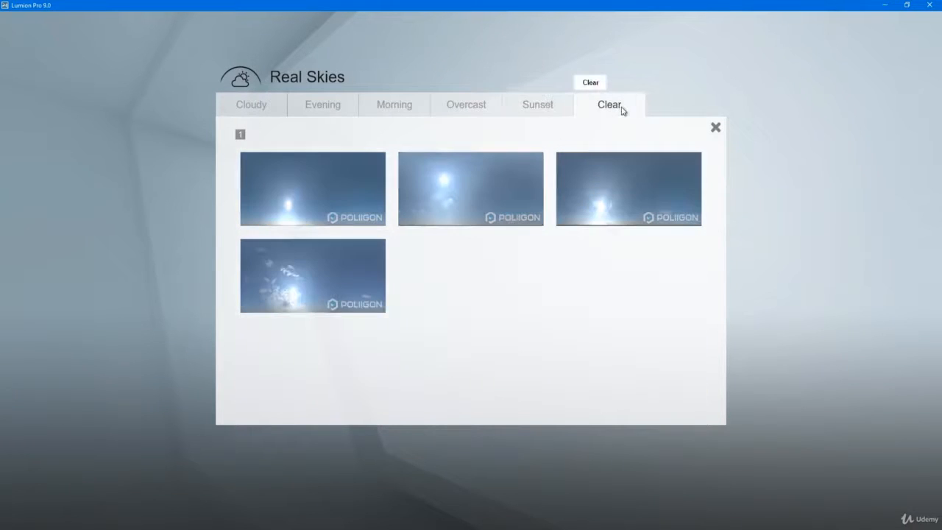
click(265, 112)
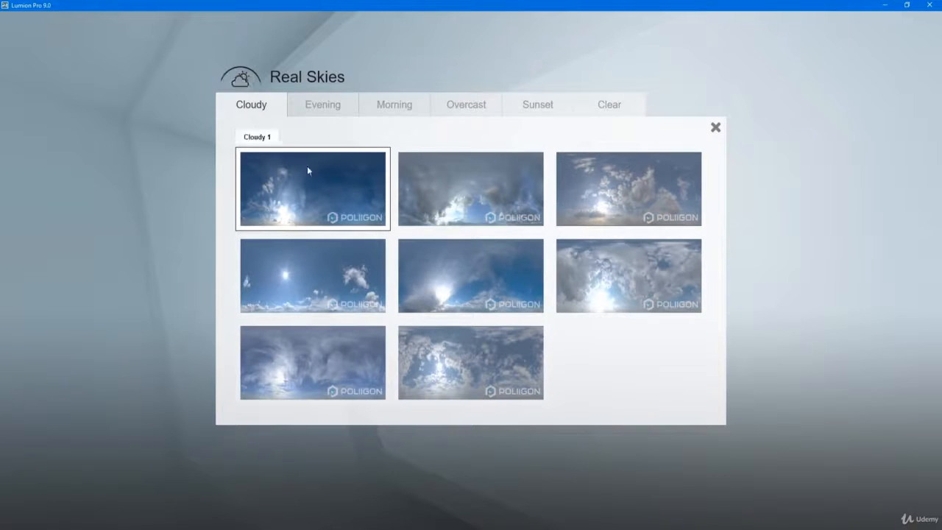
click(337, 190)
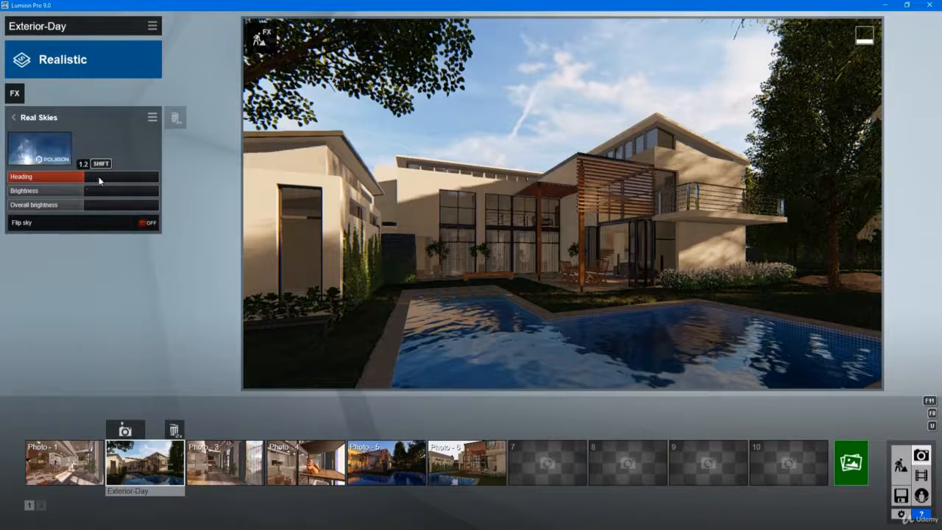
Step: Increase the sky's heading to turn the sun, try different brightness levels, and set the overall brightness to 0.9
drag(100, 181, 144, 174)
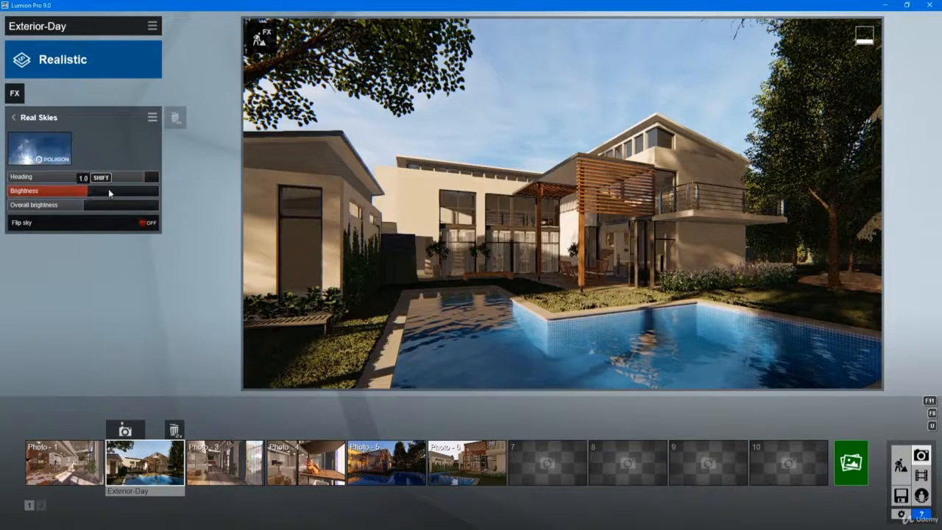
drag(130, 193, 83, 196)
click(142, 209)
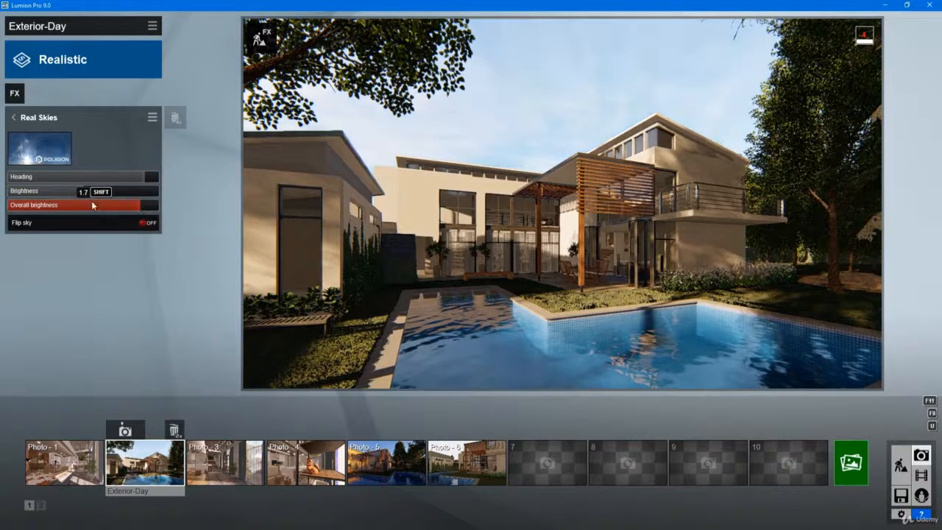
click(56, 206)
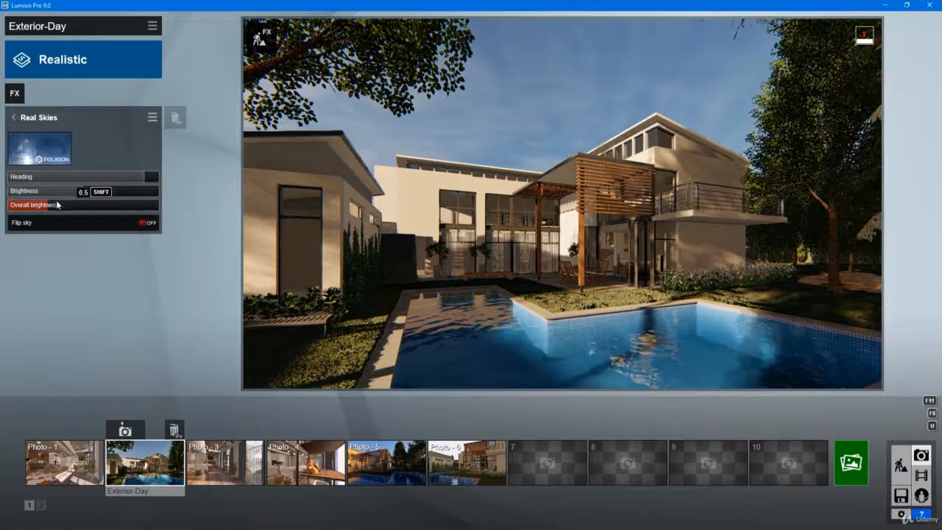
click(78, 210)
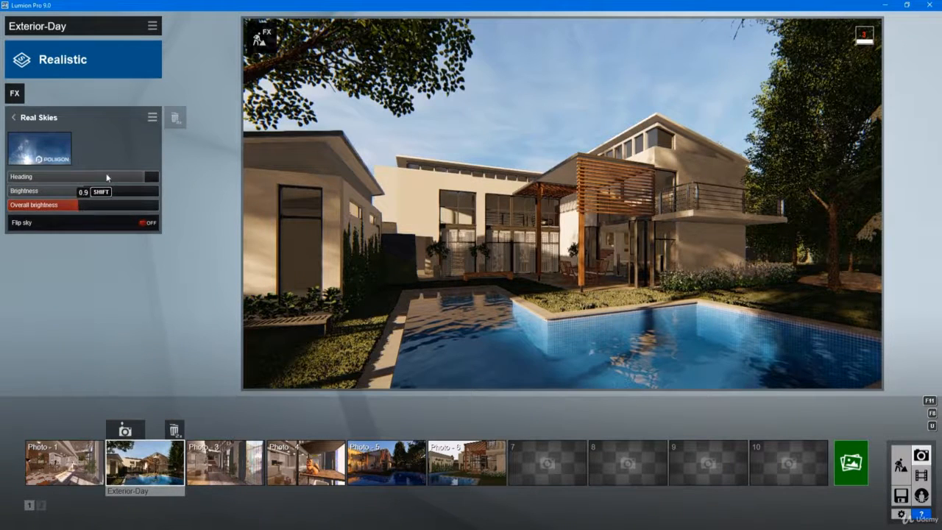
Step: Reset the Real Skies effect on the Exterior-Day photo by deleting it and adding it again
click(62, 115)
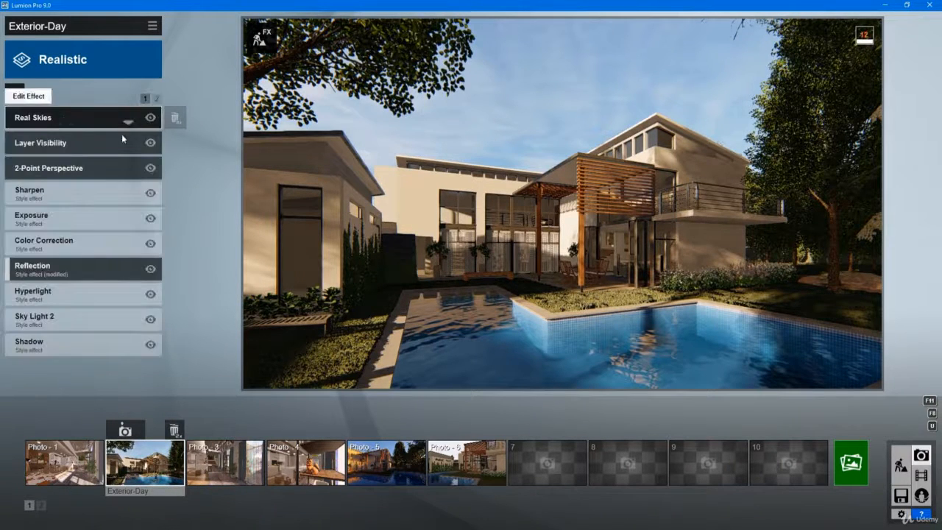
double_click(175, 119)
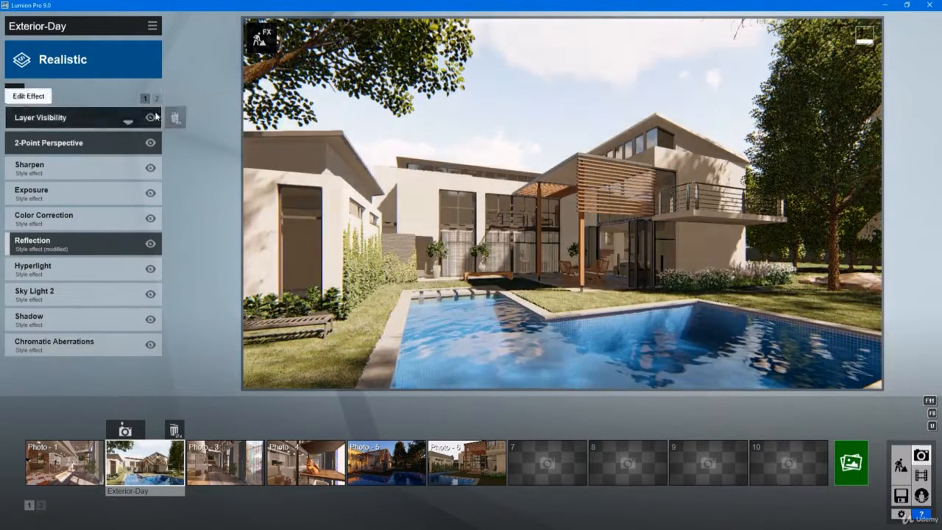
click(15, 92)
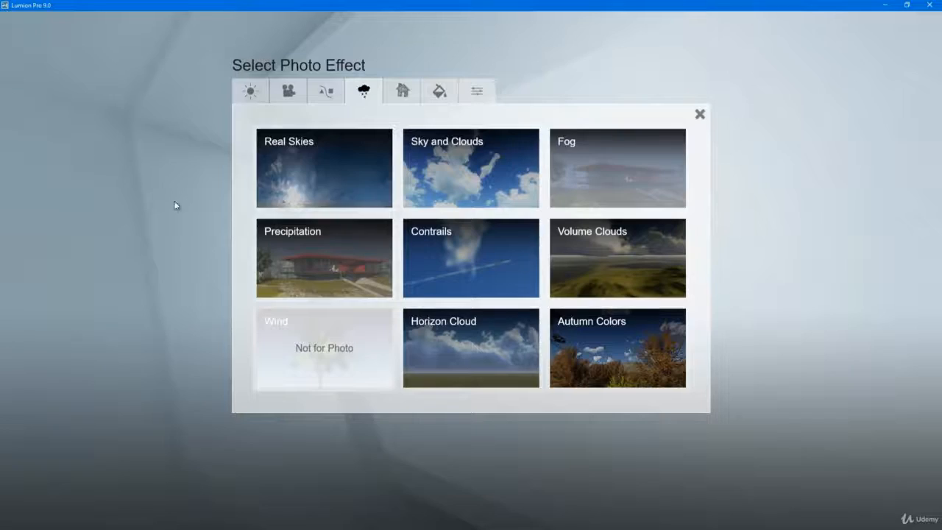
click(308, 170)
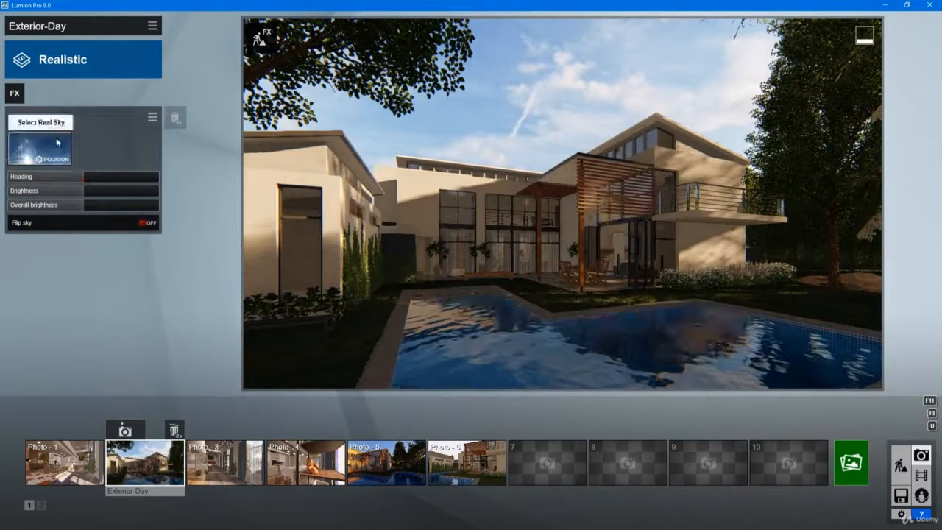
Step: Choose the dark sky with the pink glow from the Sunset Real Skies and set its heading to 180
click(56, 138)
click(322, 104)
click(537, 104)
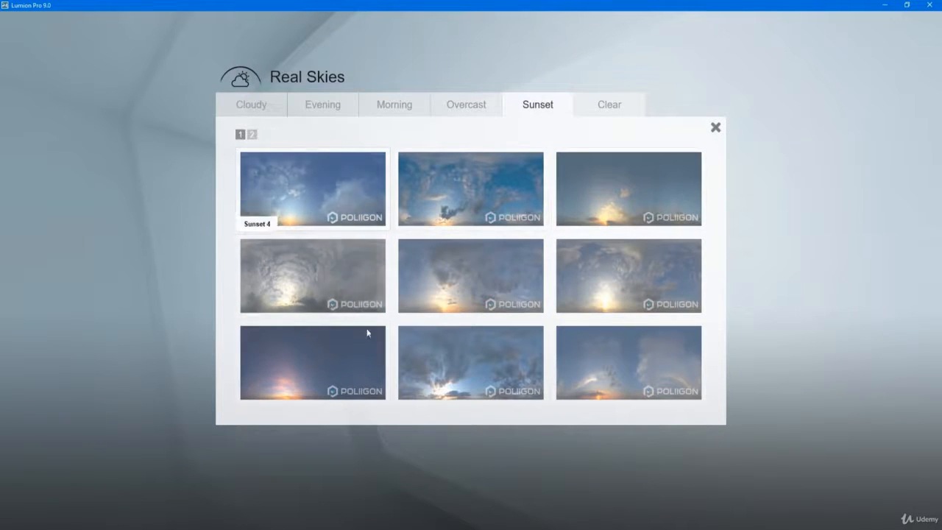
click(382, 374)
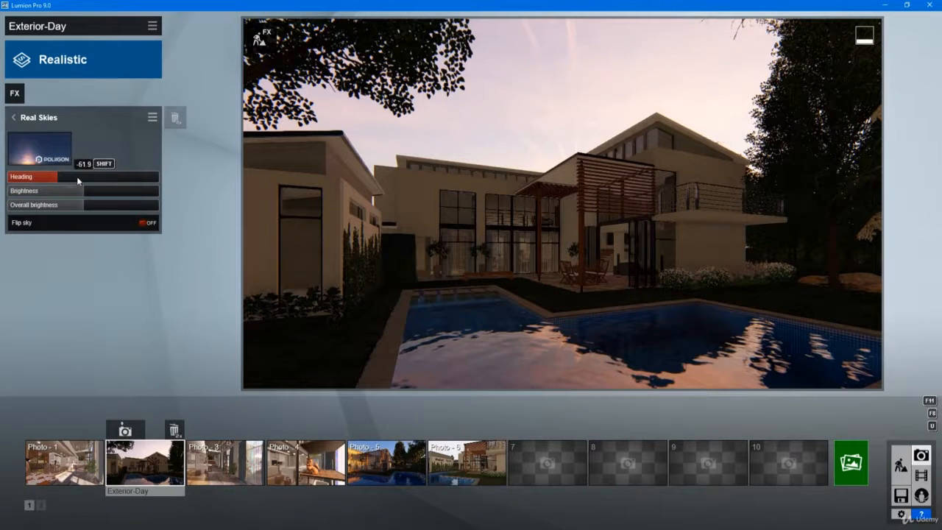
drag(77, 180, 176, 175)
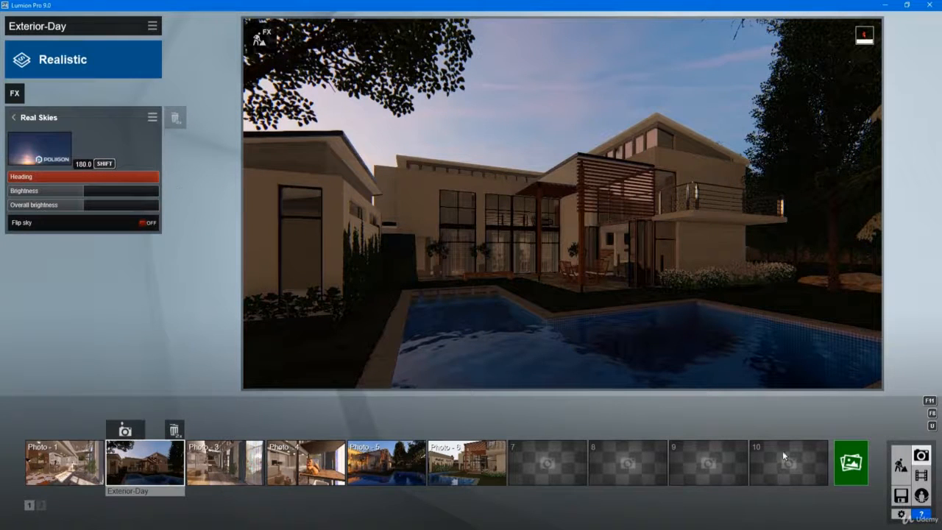
Step: Render the Exterior-Day photo at Desktop size, 1920x1080, and save it in the Interior folder as exterior4.jpg
click(851, 463)
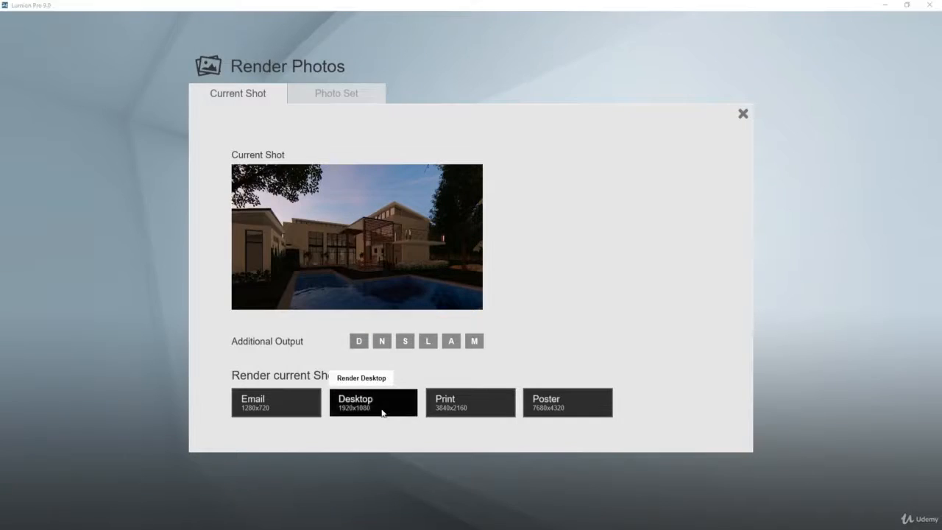
click(382, 413)
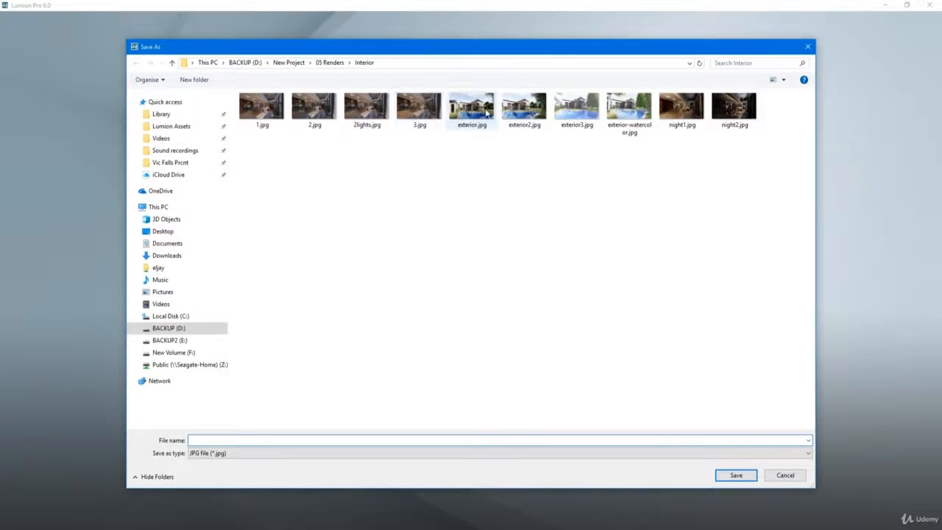
click(577, 108)
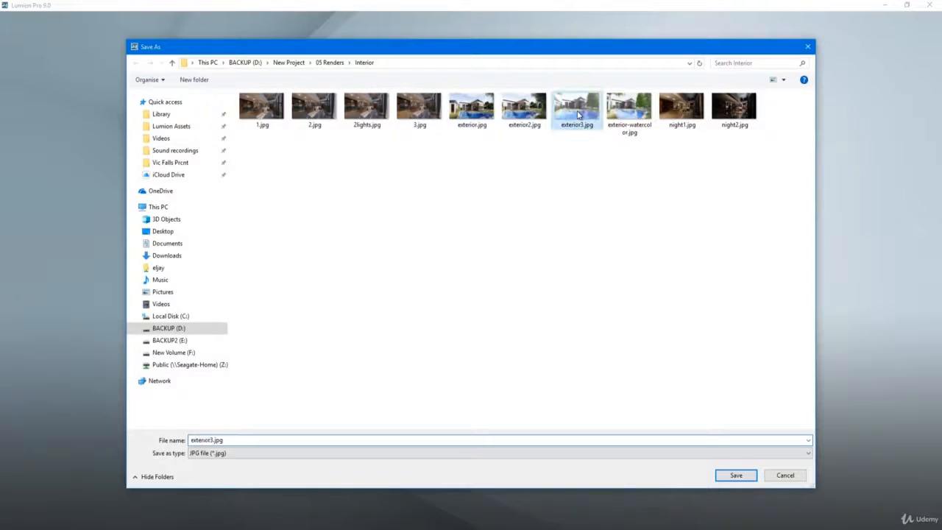
click(212, 440)
click(212, 441)
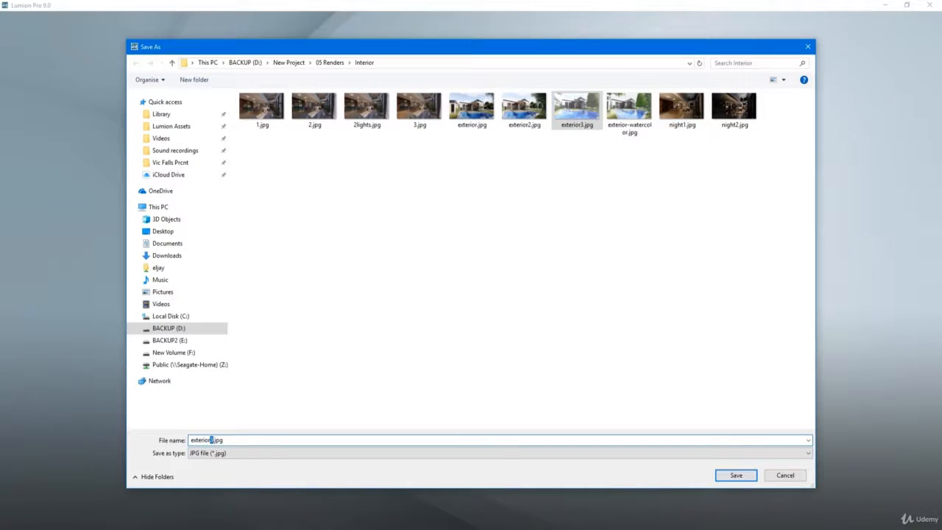
text(4)
click(739, 476)
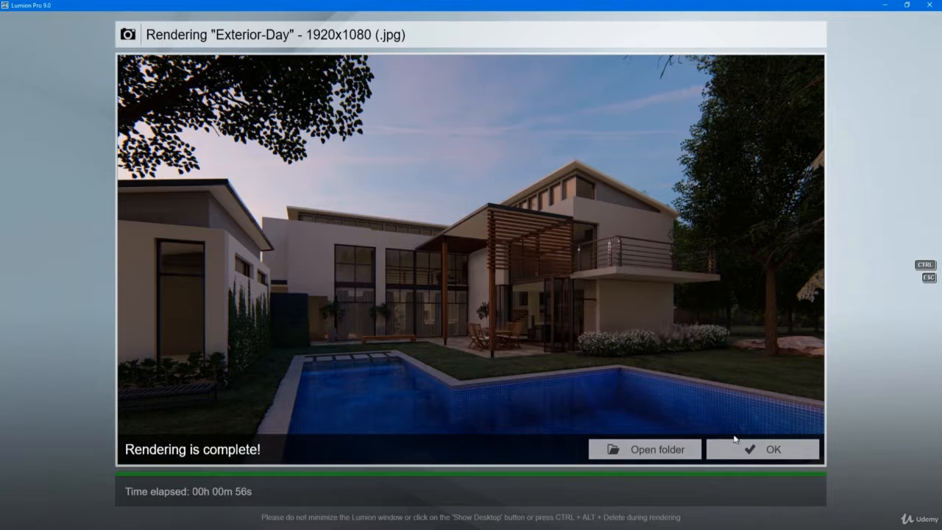
click(736, 445)
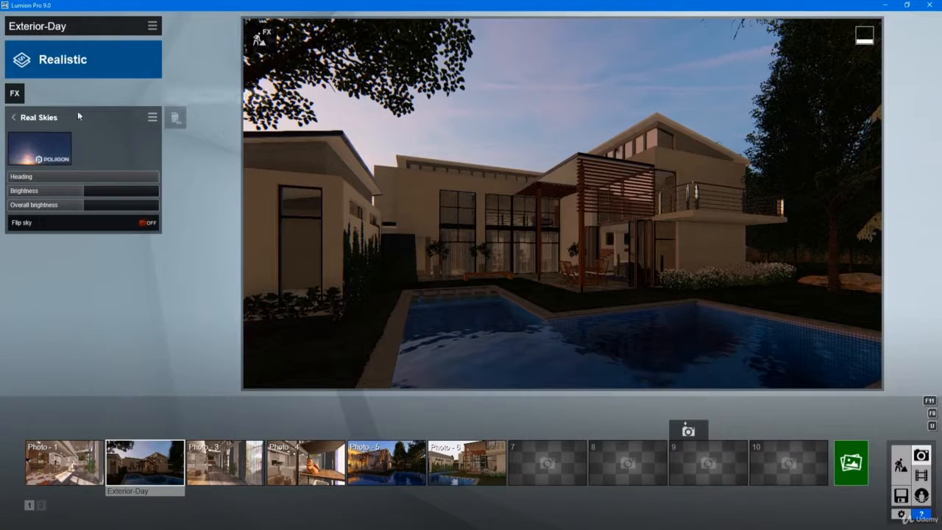
Step: Open Photo - 5, add the Real Skies effect to it, and return to its effects list
click(70, 118)
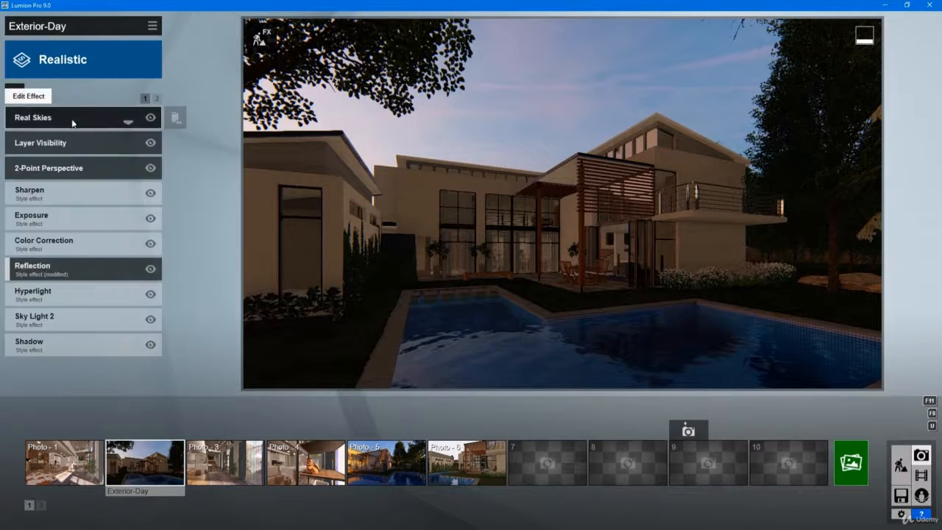
click(390, 475)
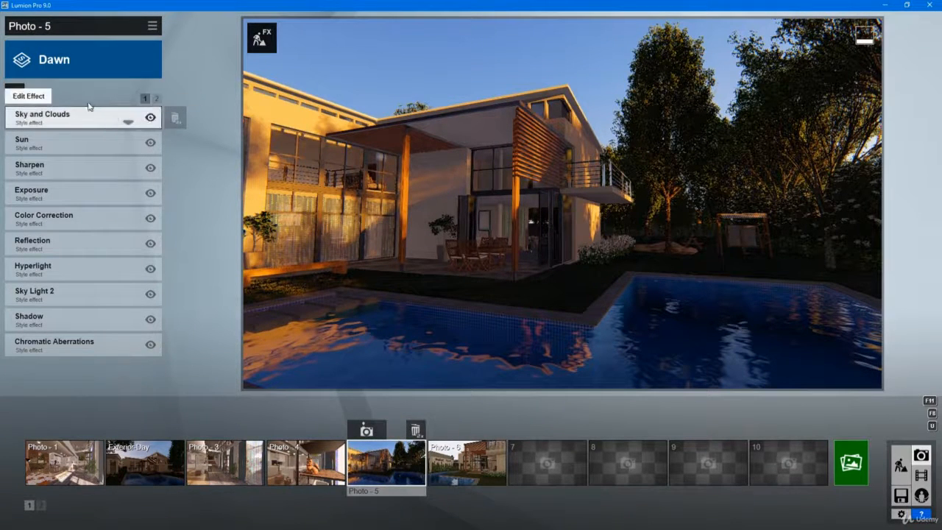
click(16, 93)
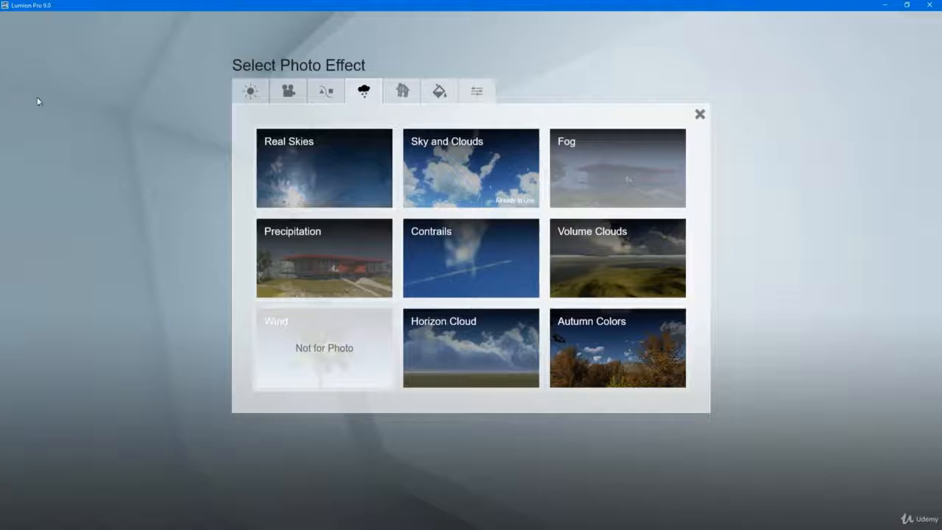
click(306, 161)
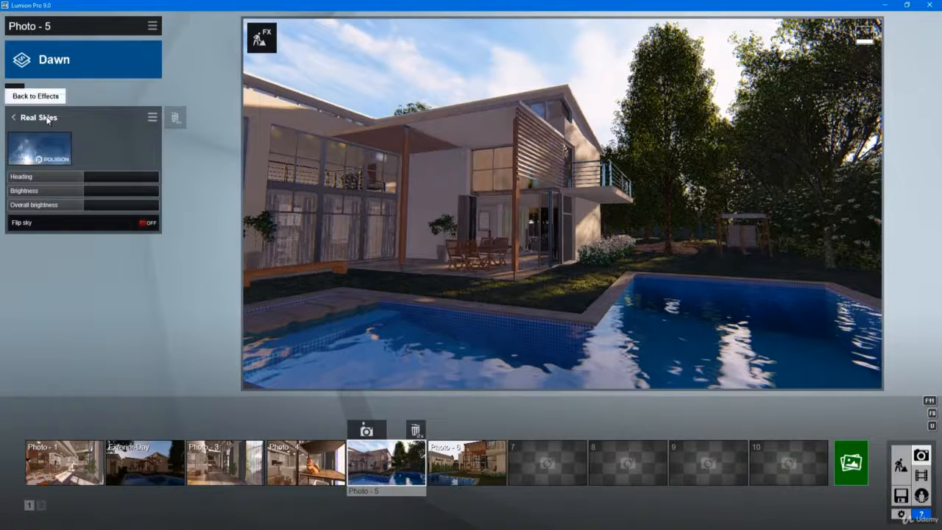
click(13, 117)
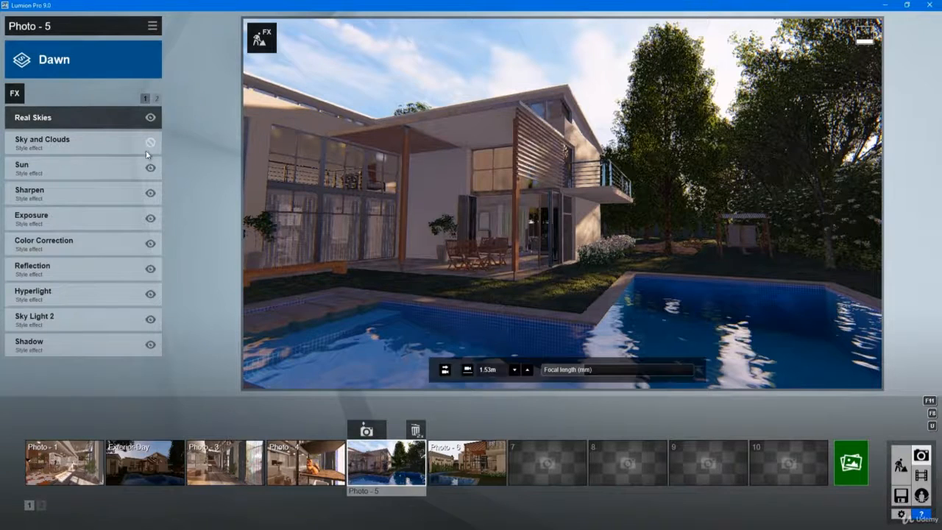
Step: Edit Photo - 5's Real Skies effect, try a heading of about 101.7, and lower the heading to nearly its minimum
click(82, 116)
drag(95, 182, 128, 183)
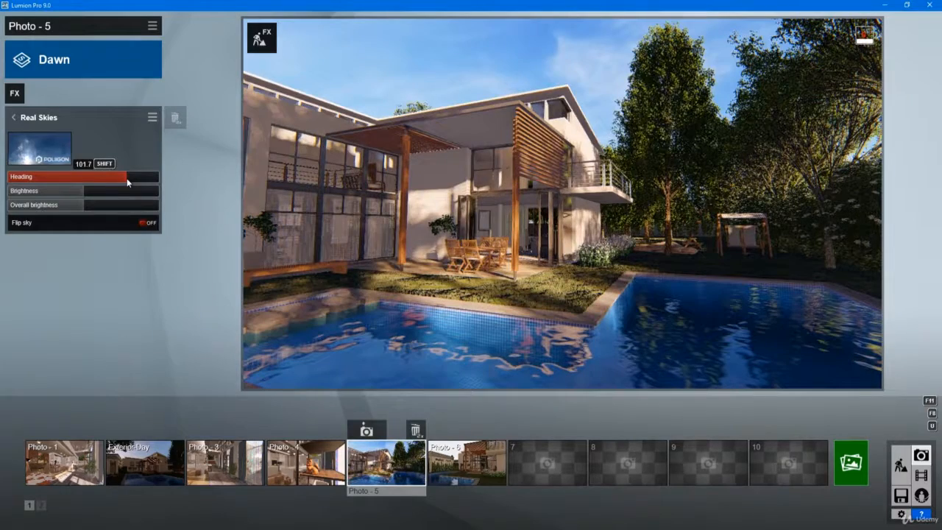
drag(127, 179, 13, 177)
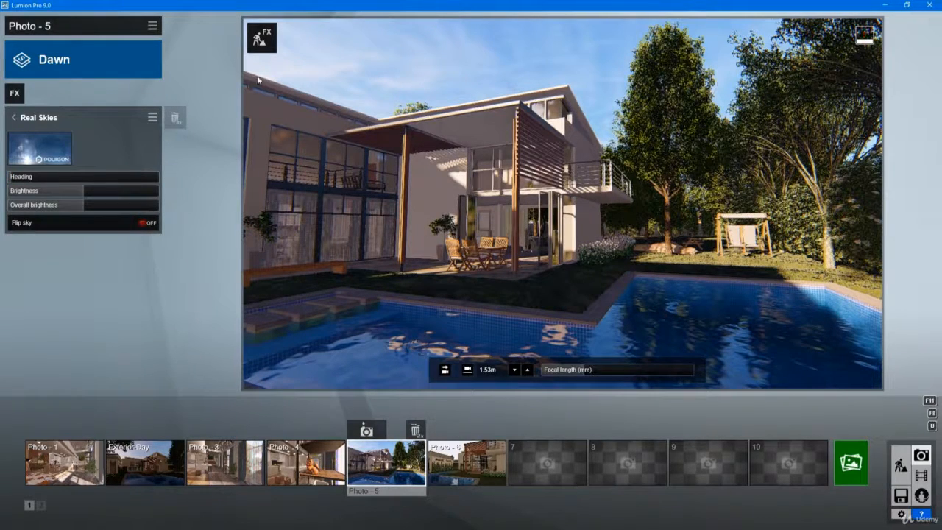
Step: Try Clean Cut Grass and another 3D grass on the house lawn, apply Farm Grass, and save the material change
click(262, 37)
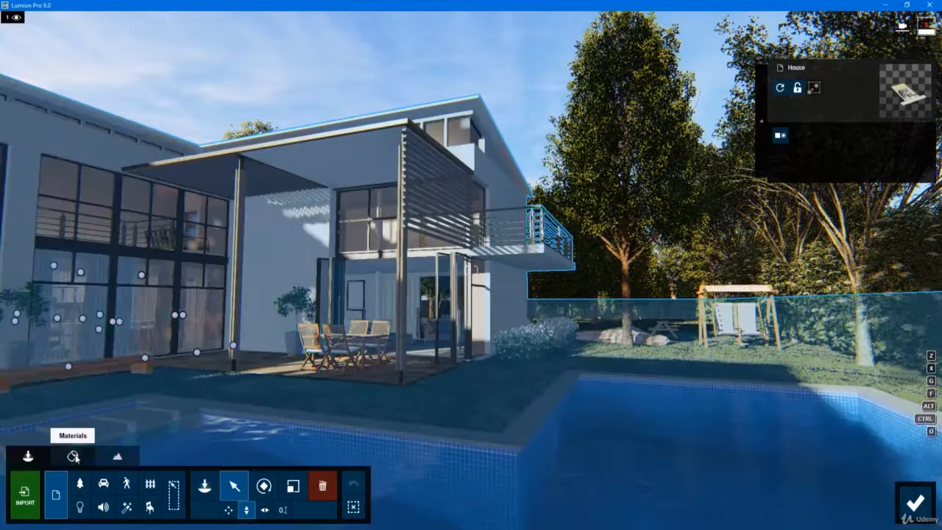
click(73, 454)
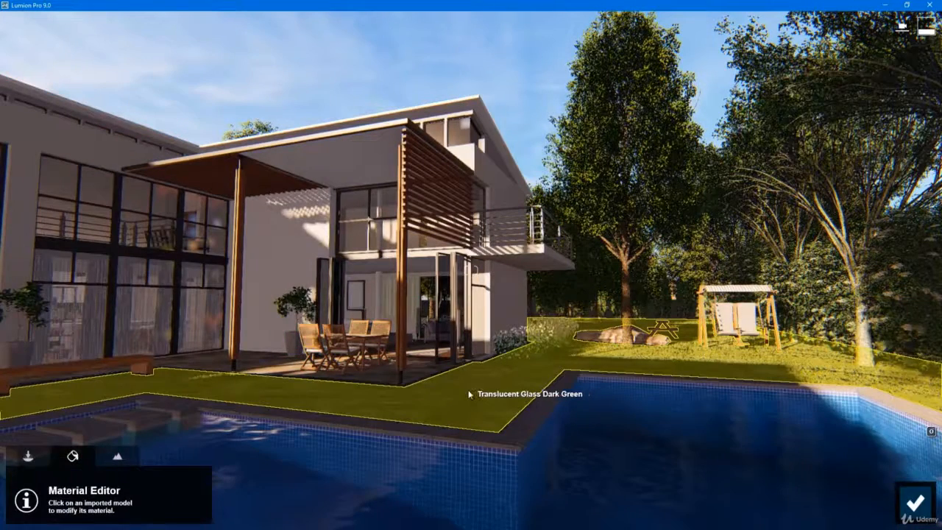
click(469, 394)
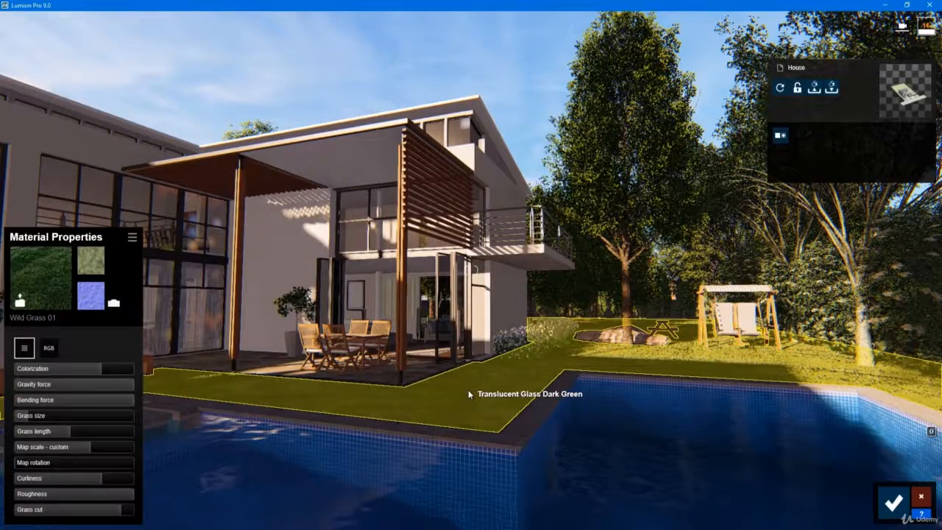
click(57, 271)
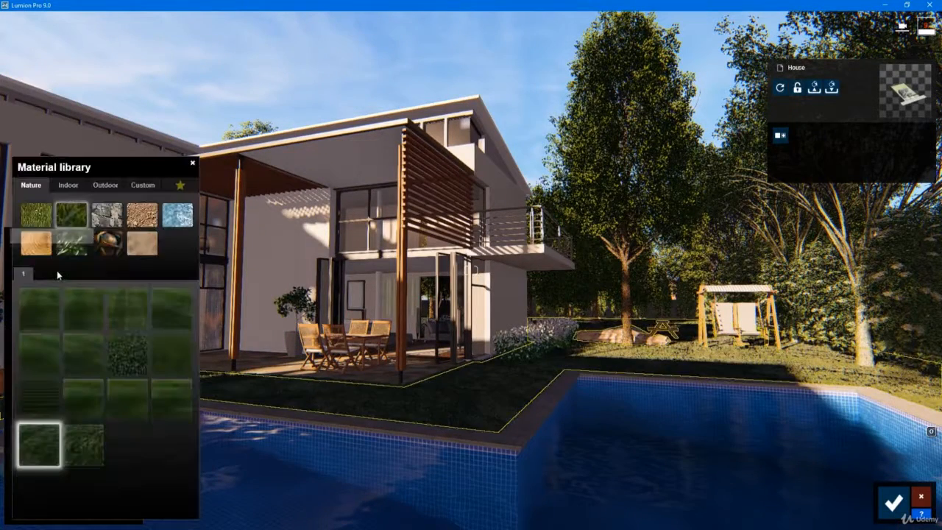
click(125, 361)
click(125, 361)
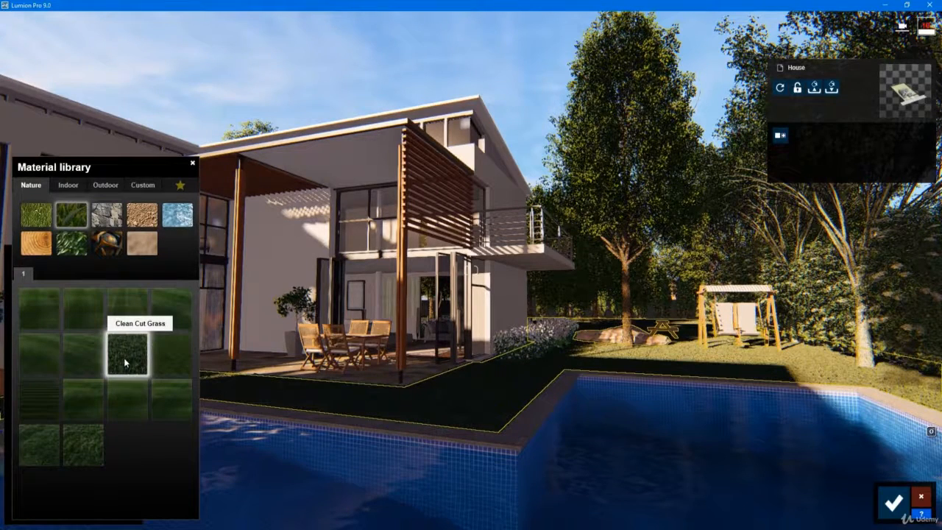
click(79, 353)
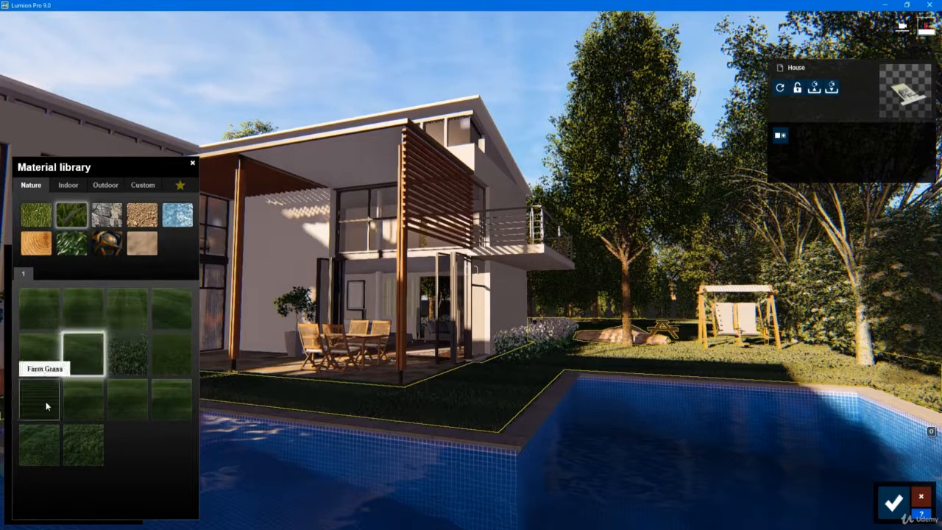
click(45, 405)
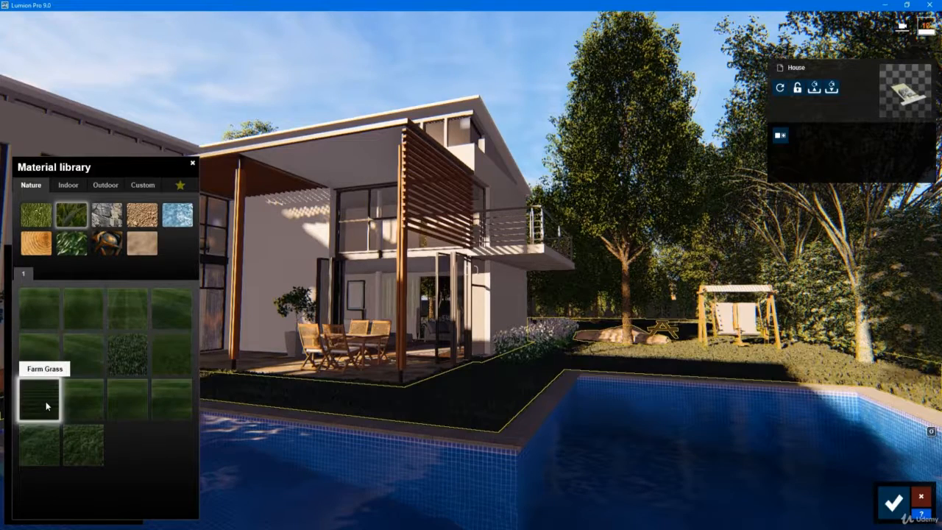
click(467, 407)
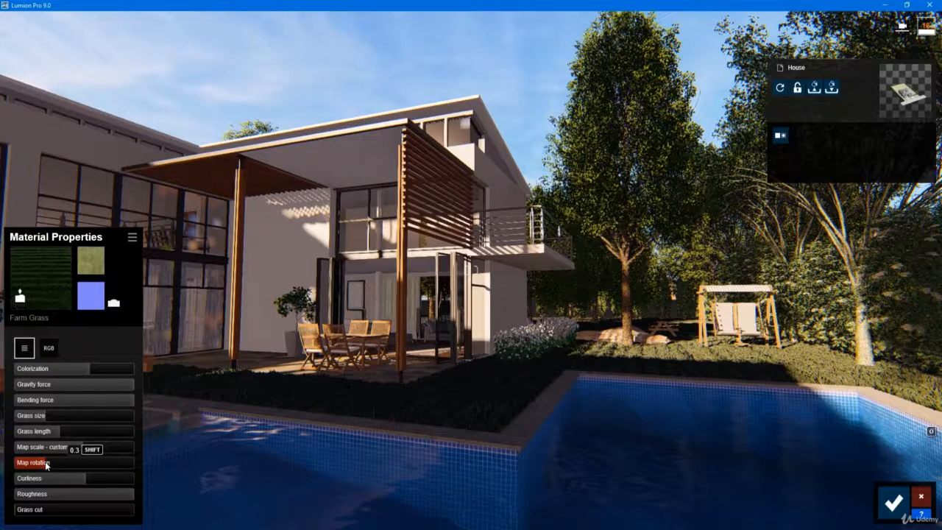
click(895, 504)
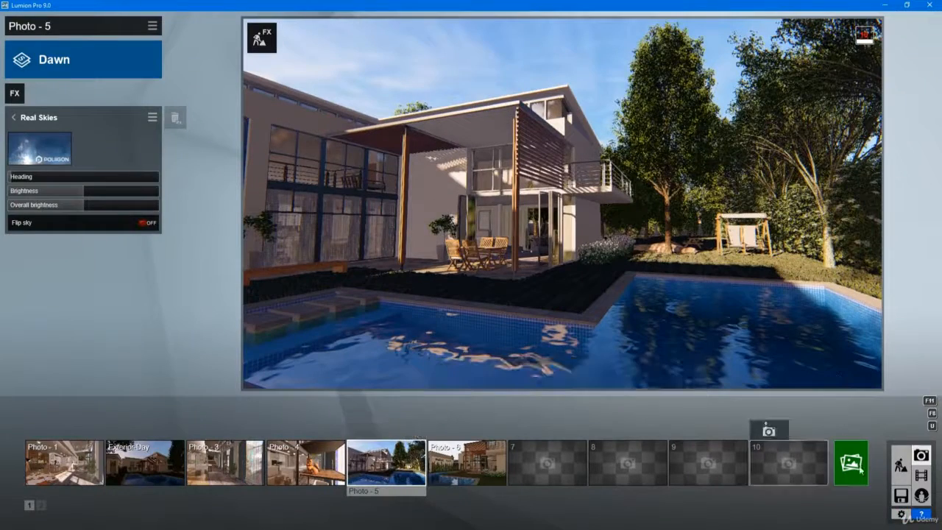
Step: Render Photo - 5 at Desktop size, 1920x1080, and save it in the Interior folder as exterior5.jpg
click(851, 450)
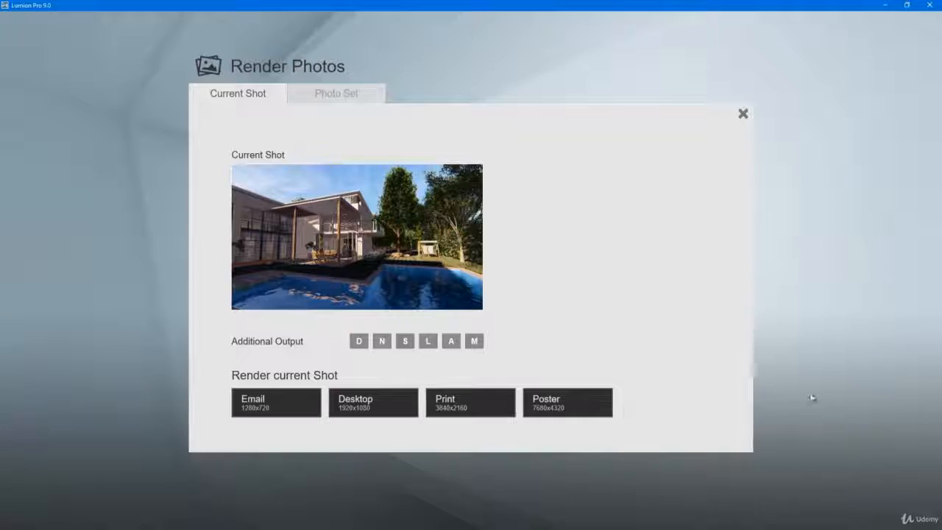
click(372, 406)
click(629, 107)
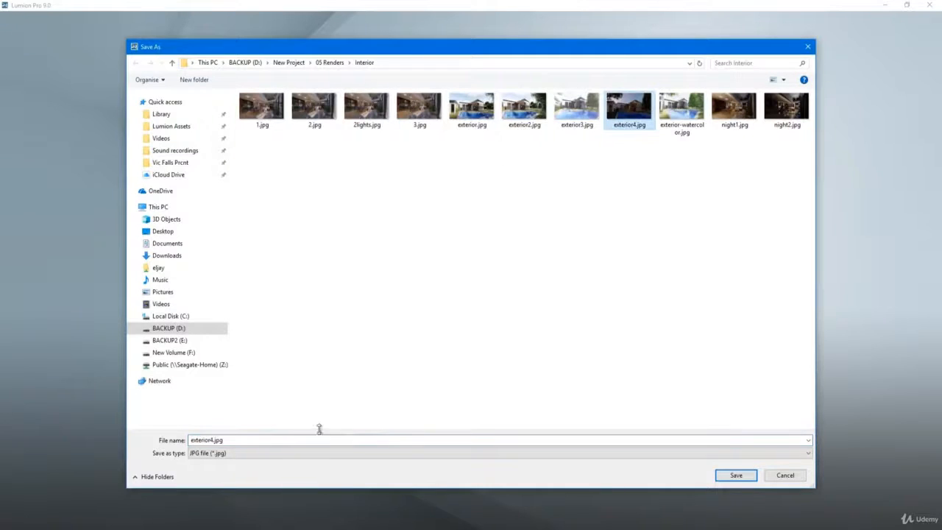
click(214, 440)
click(212, 440)
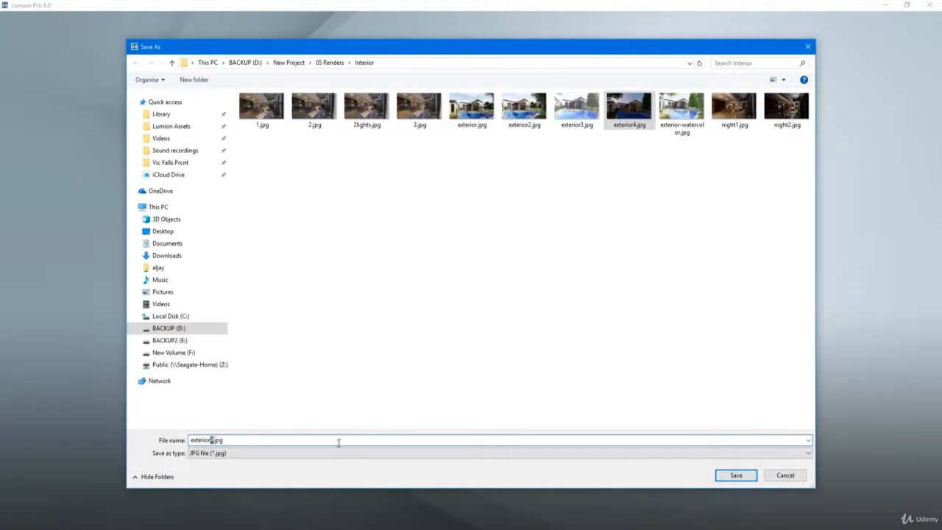
text(4)
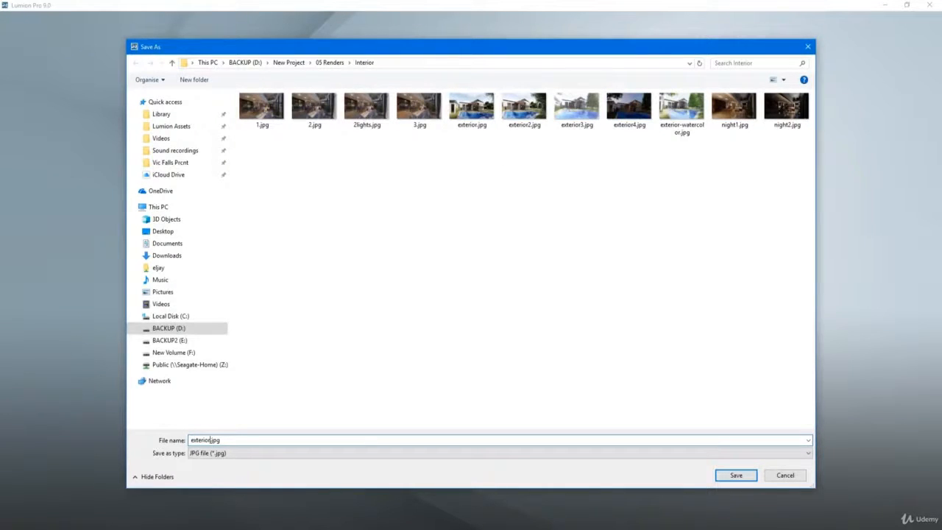
key(Return)
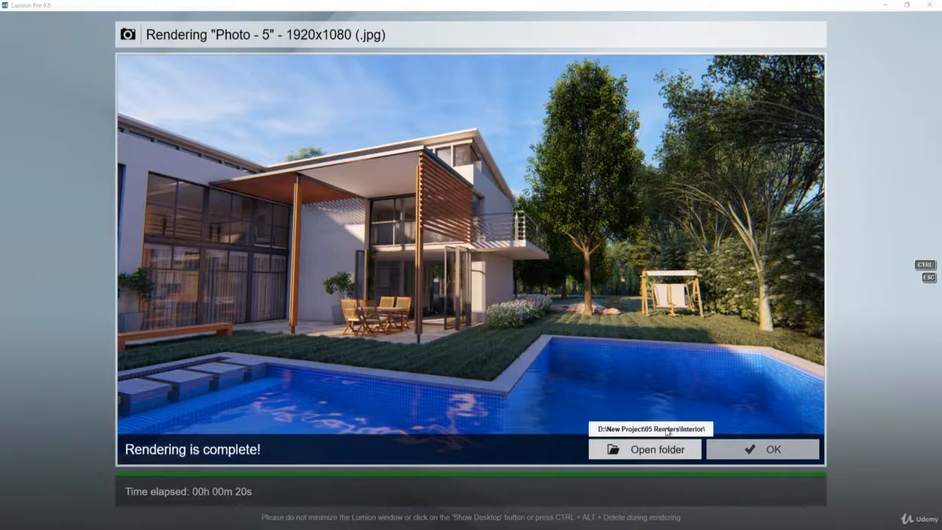
Step: View the exterior4.jpg and exterior5.jpg renders full-size from the output folder, and close the viewer and the finished render
click(647, 449)
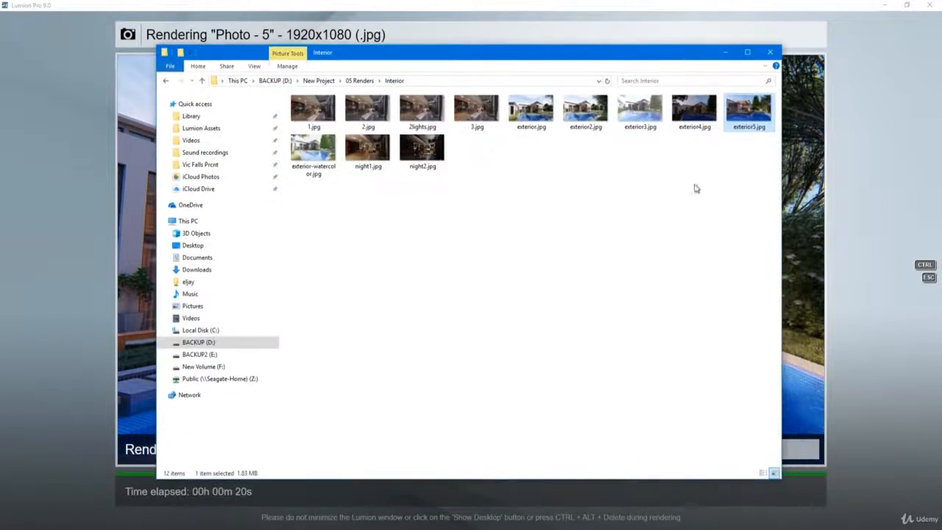
double_click(695, 109)
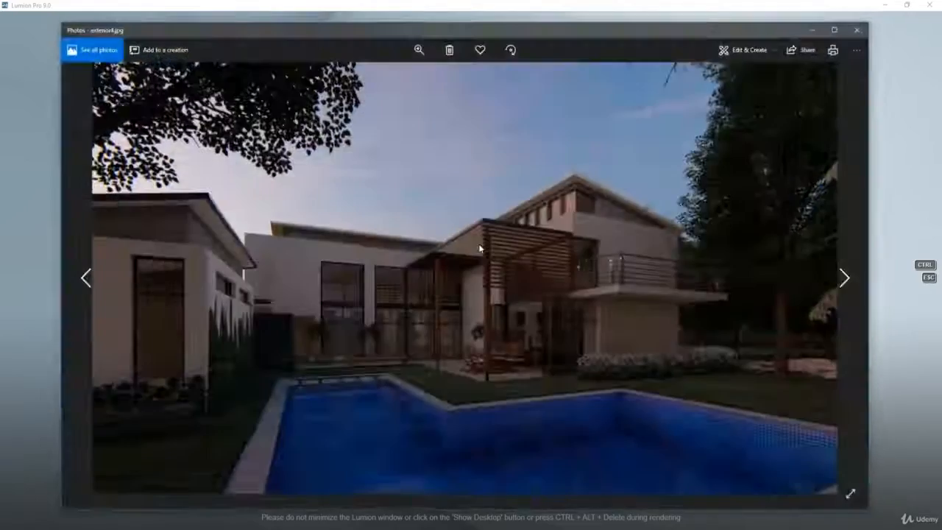
double_click(495, 24)
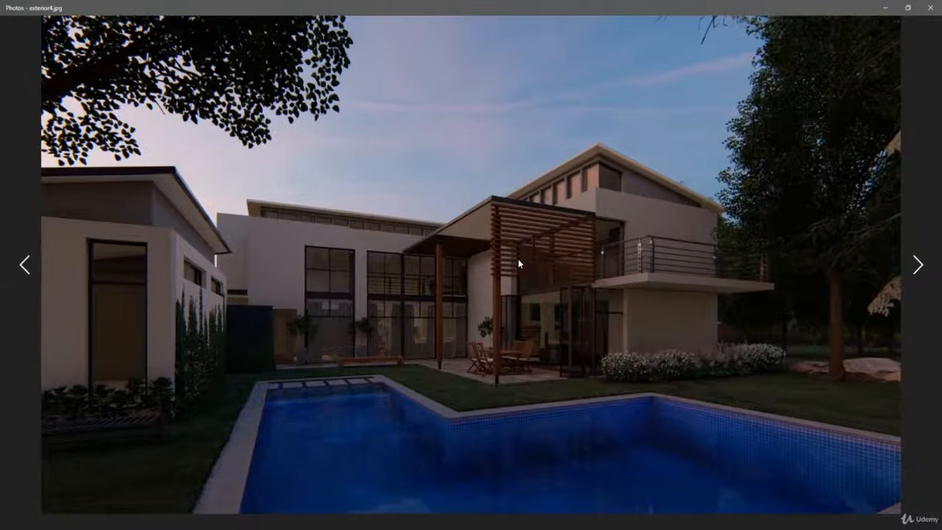
key(Right)
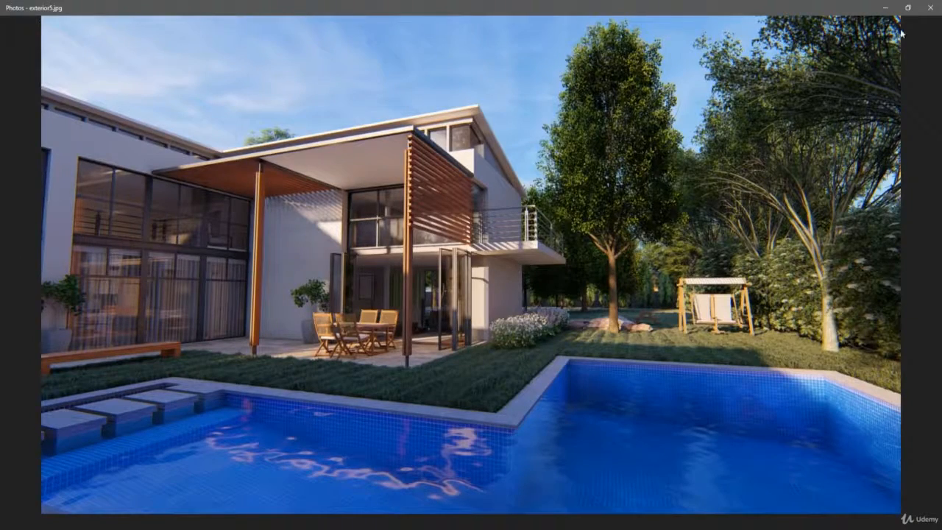
click(929, 7)
click(724, 4)
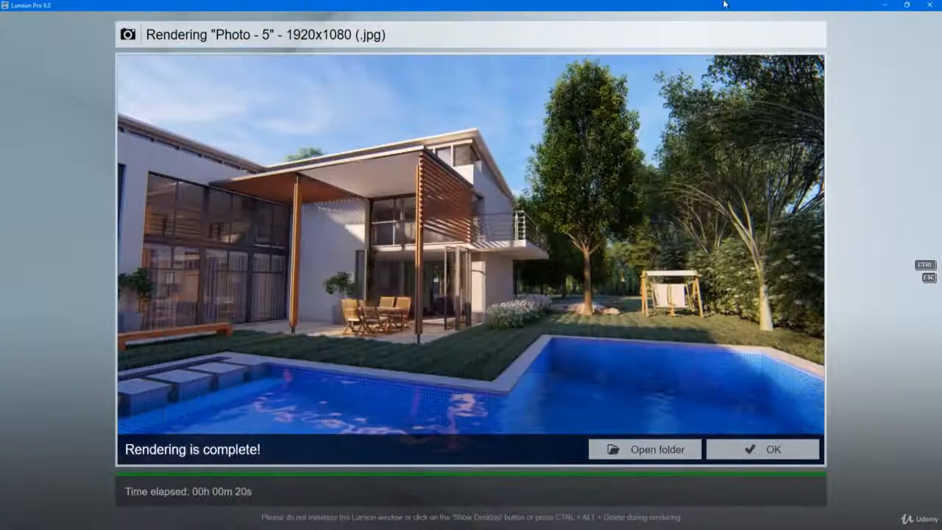
click(766, 449)
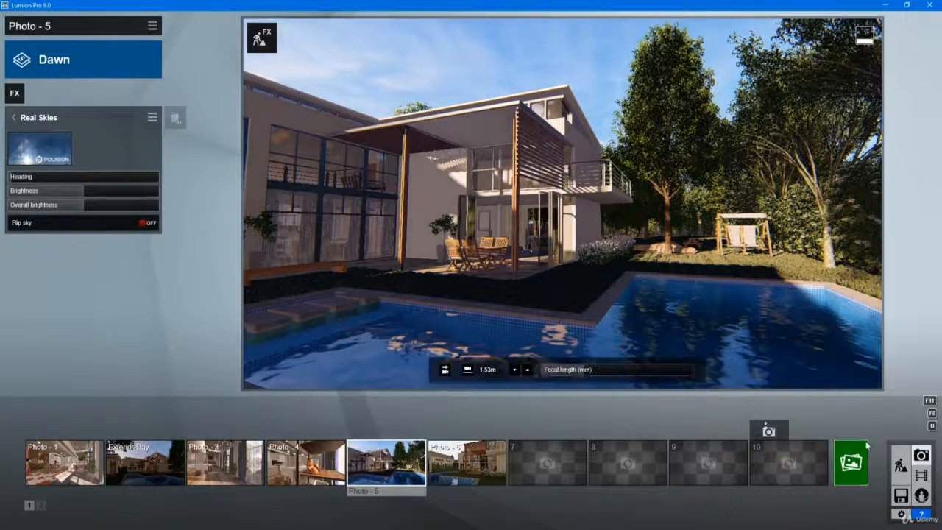
Step: Open the options for saving the scene
click(901, 495)
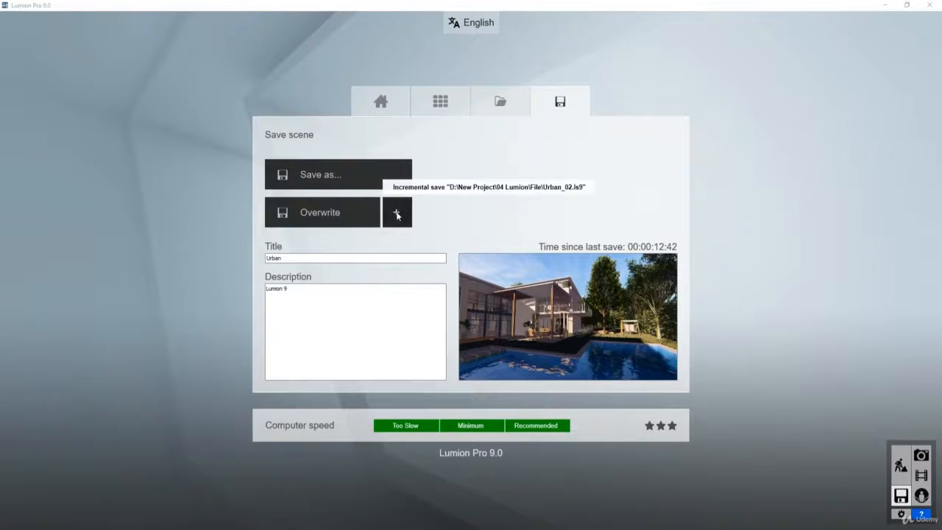